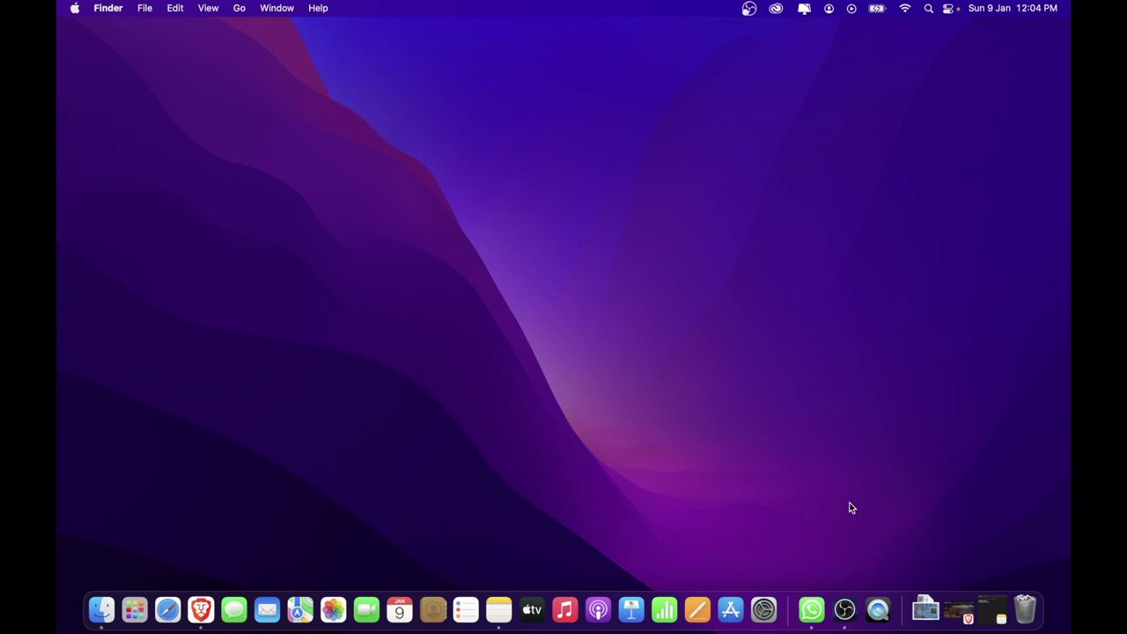
Search the web for 'open vsp' and start the Mac OS Python 3.9 download from the OpenVSP site
left_click(969, 610)
type("ope")
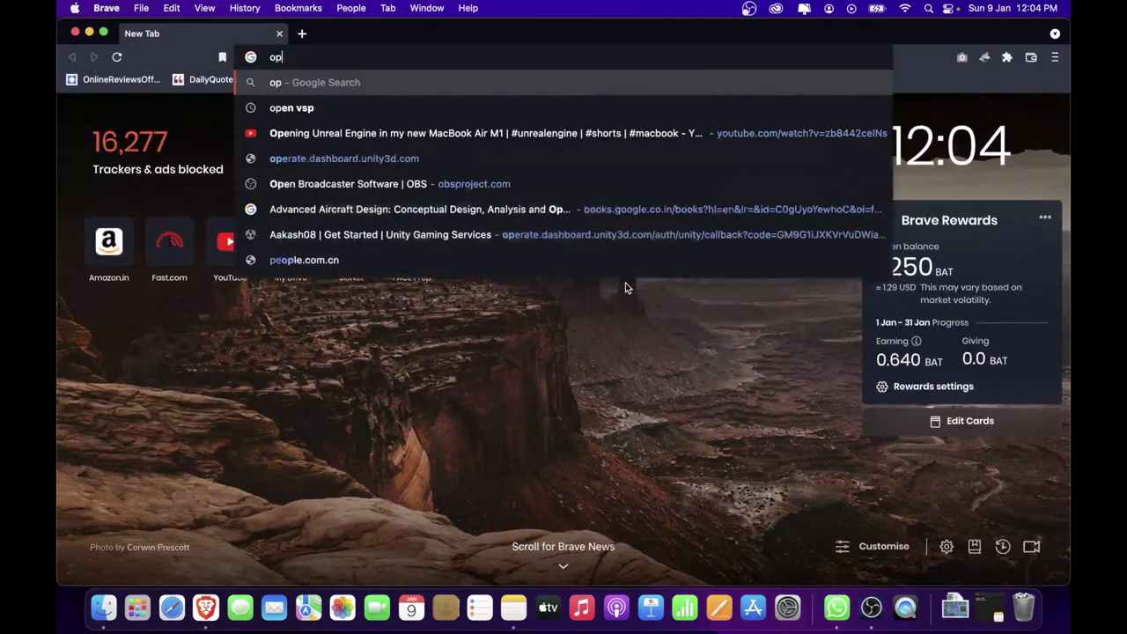
type("n vsp")
key("Return")
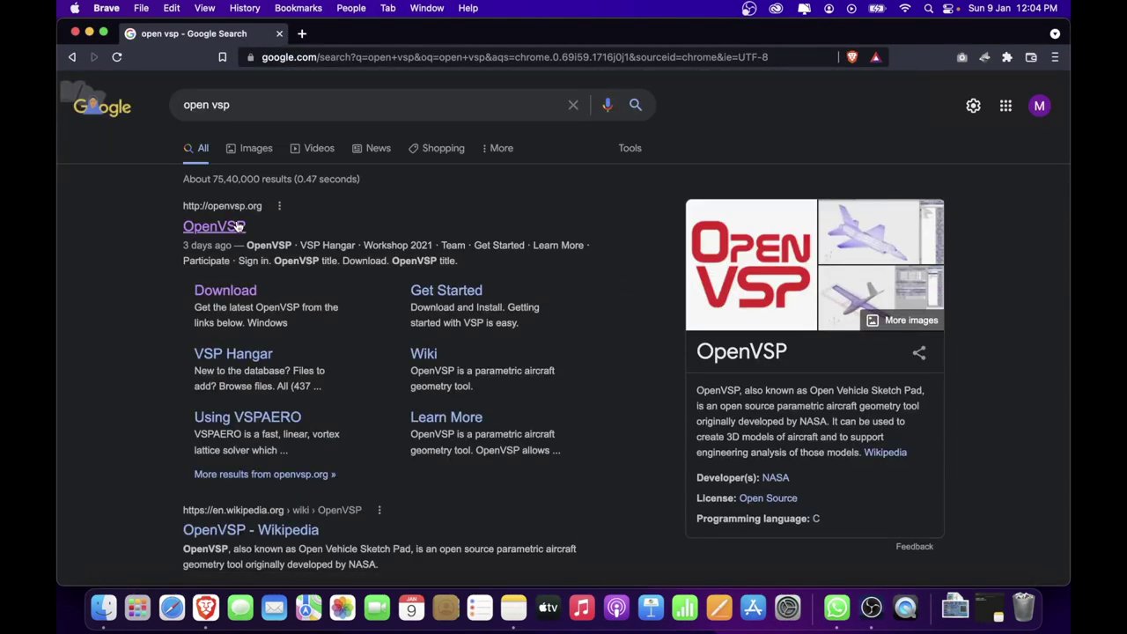
left_click(238, 226)
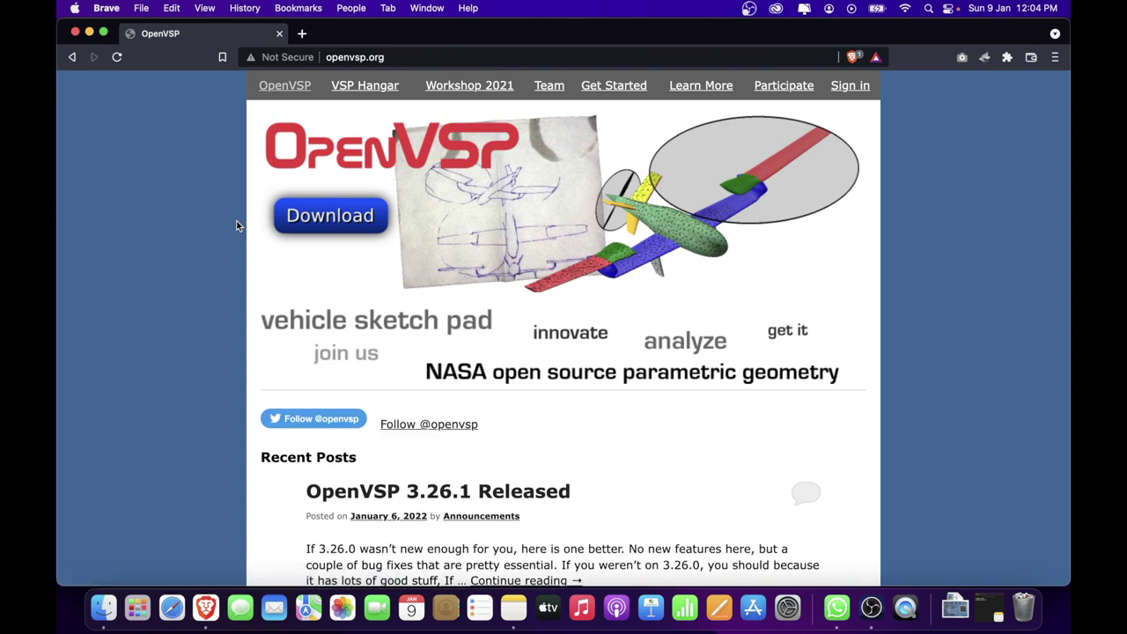
left_click(315, 226)
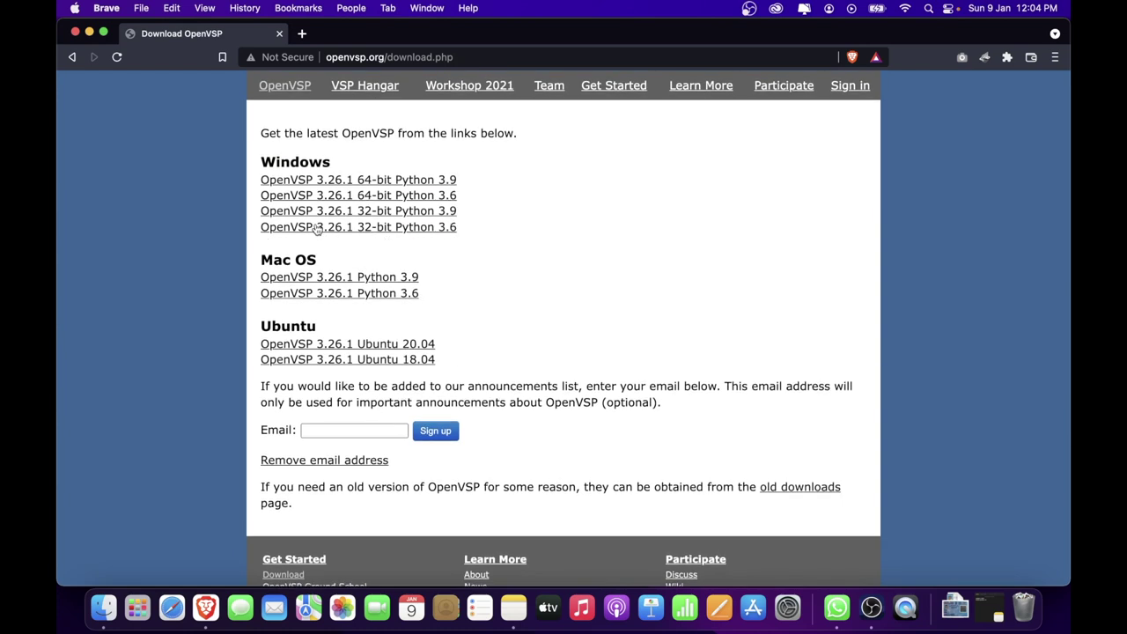
left_click(337, 277)
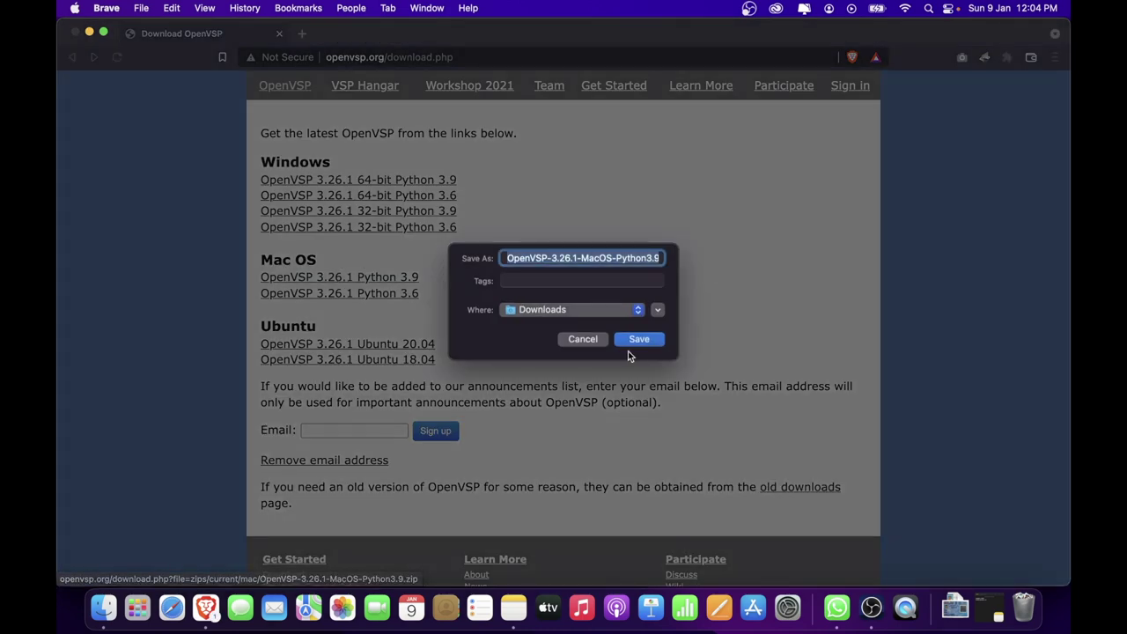
Save the OpenVSP 3.26.1 zip to Downloads and open the OpenVSP-3.25.0-MacOS folder
left_click(632, 343)
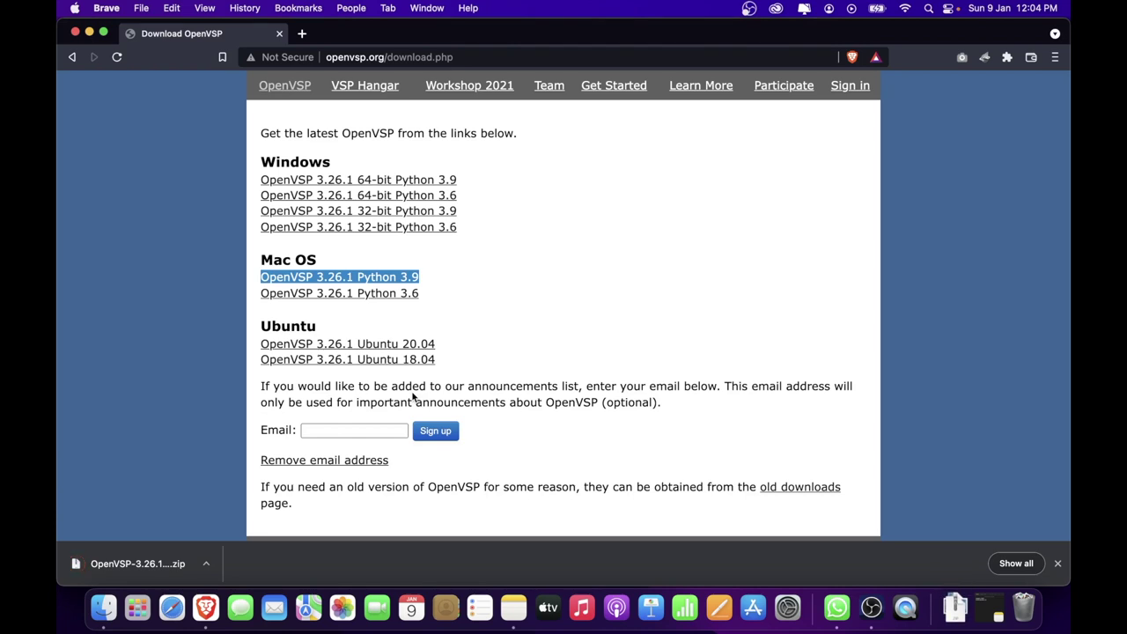
left_click(128, 564)
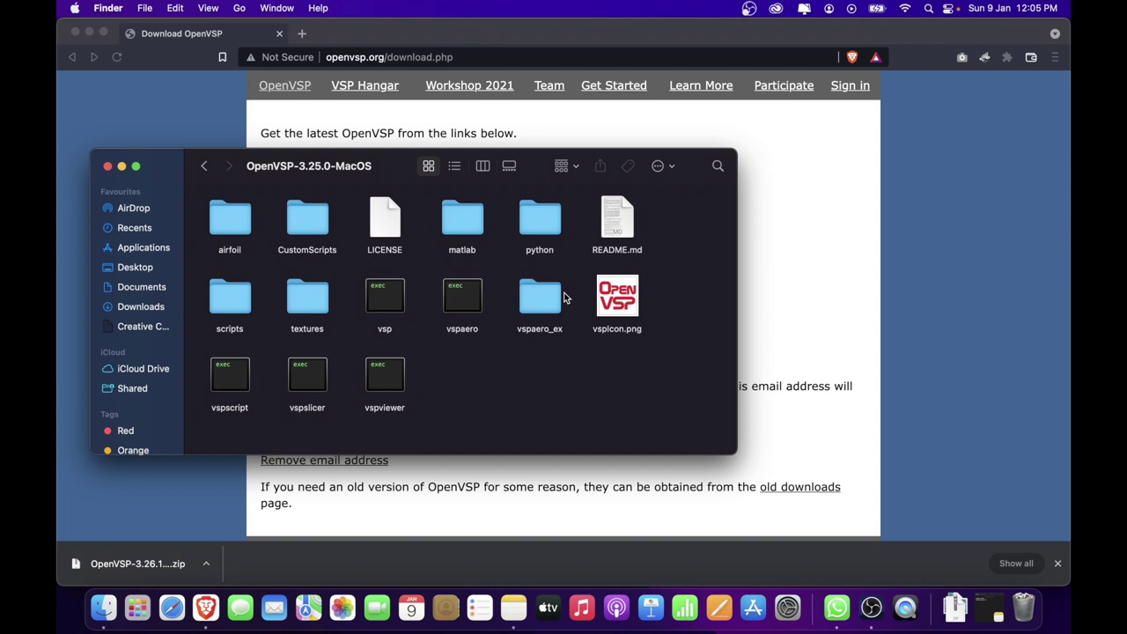
Launch OpenVSP 3.25.0 by opening the vsp executable from its Finder folder
left_click(388, 310)
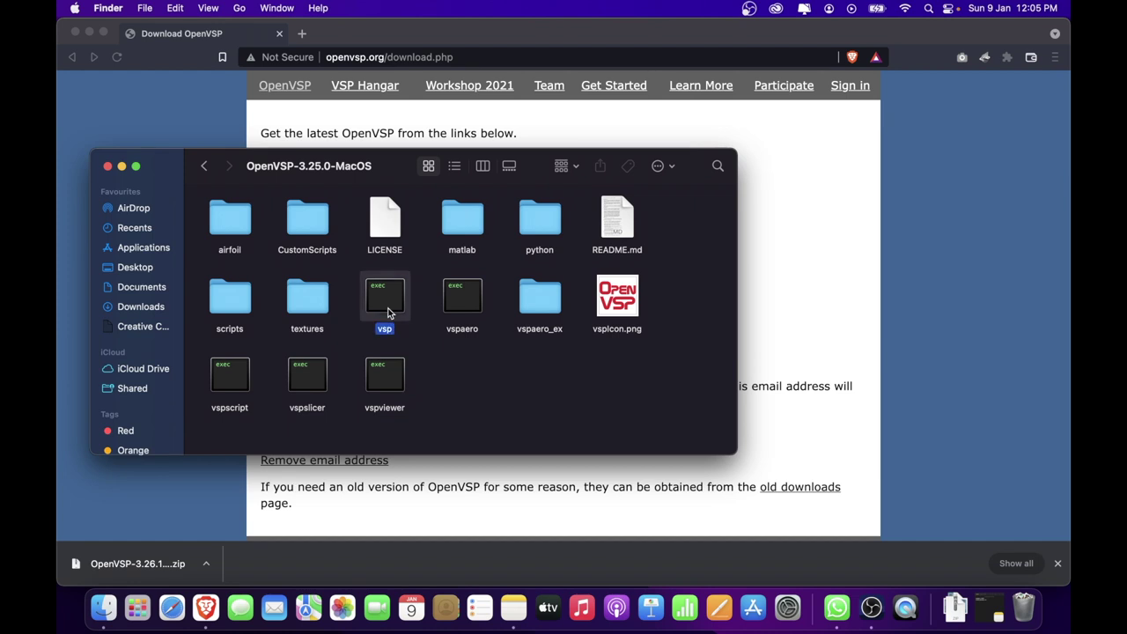
right_click(387, 307)
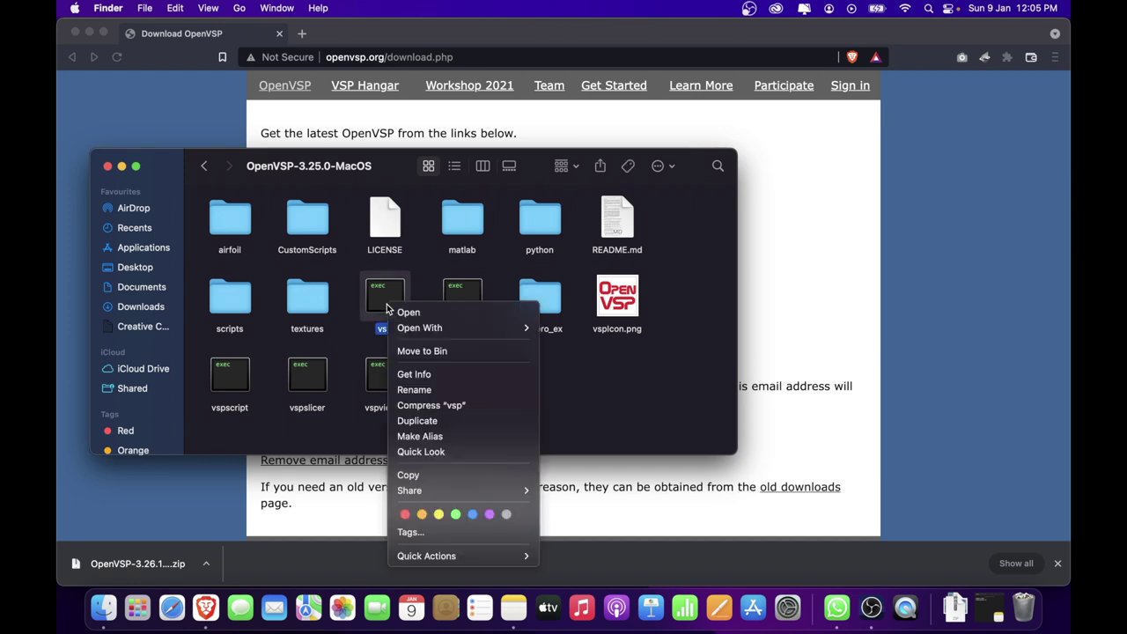
mouse_move(420, 327)
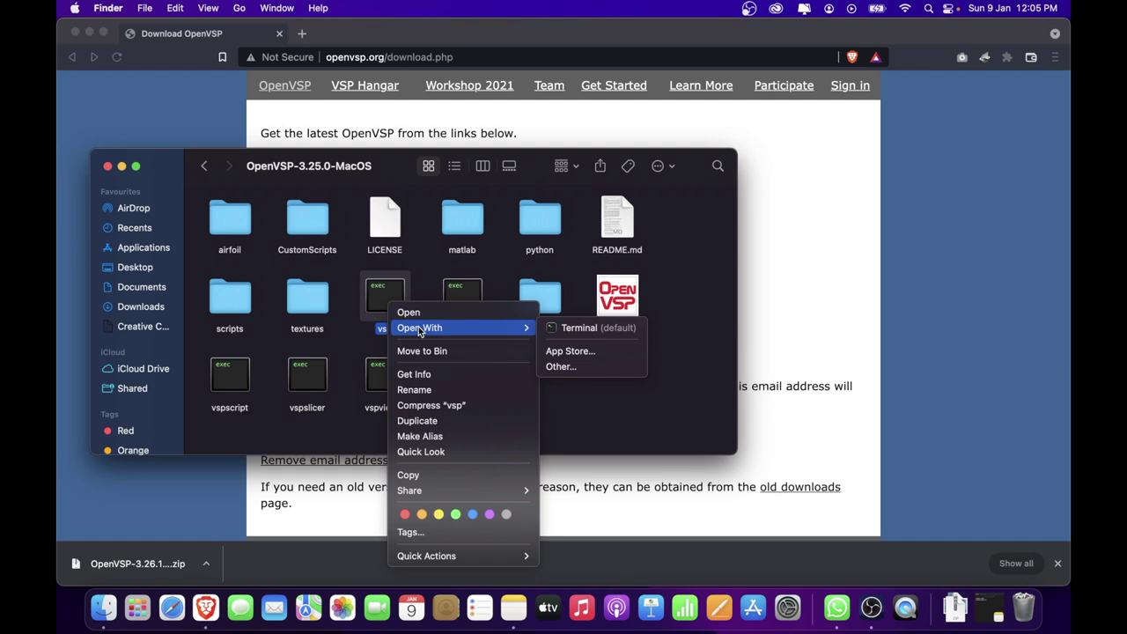
left_click(552, 330)
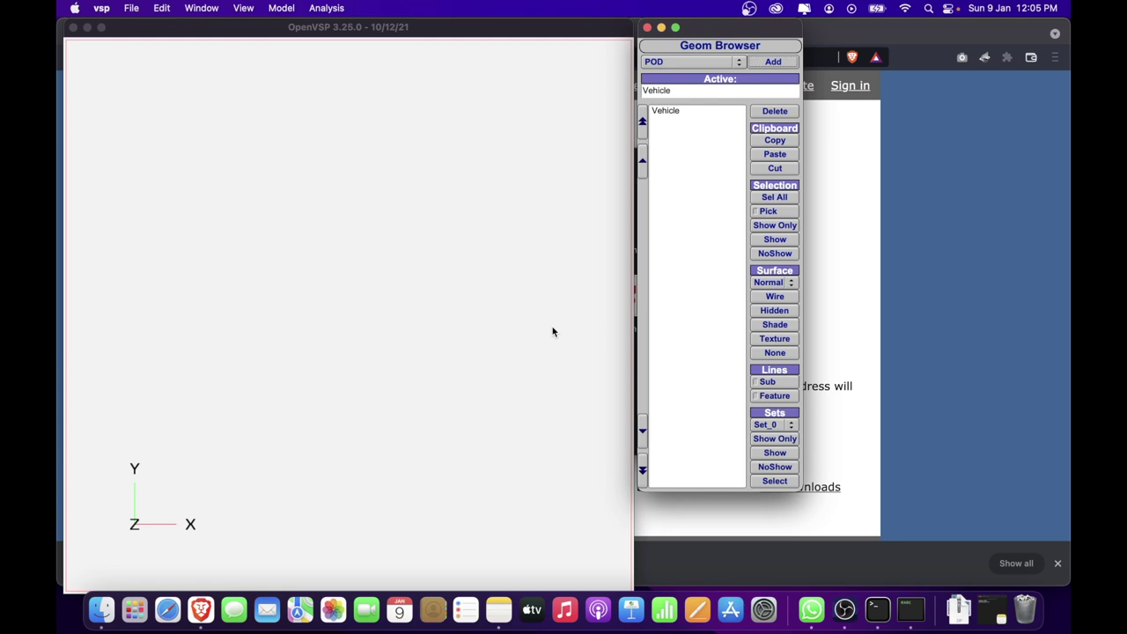
Park the 'Length = 100ft, Cross Sections = 6' note at the screen's right beside OpenVSP
left_click(991, 602)
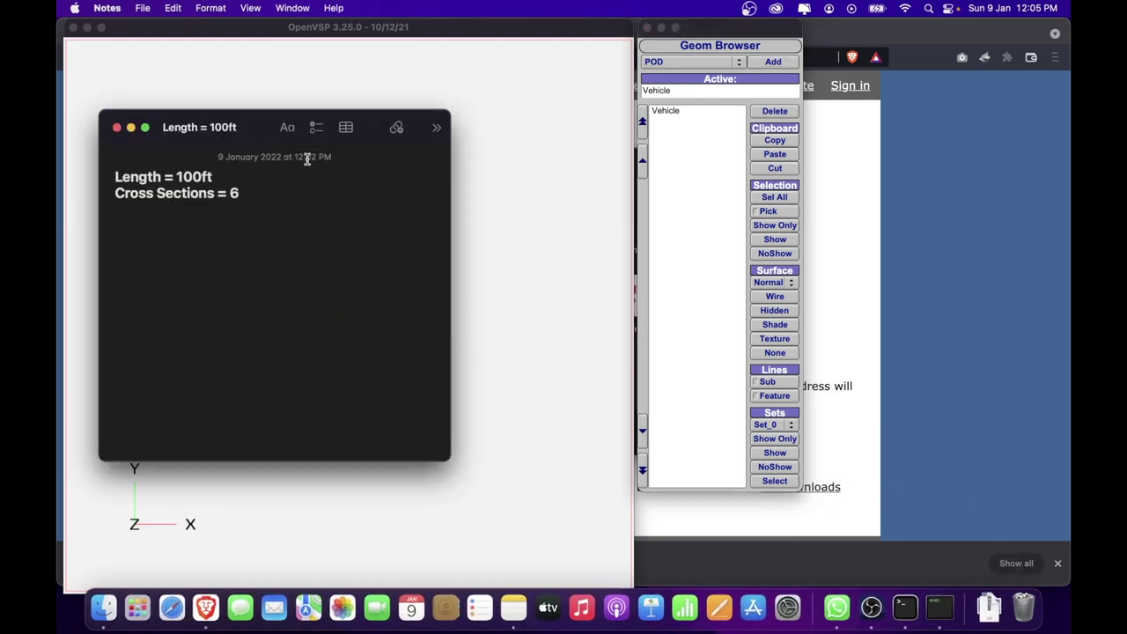
left_click_drag(256, 131, 994, 175)
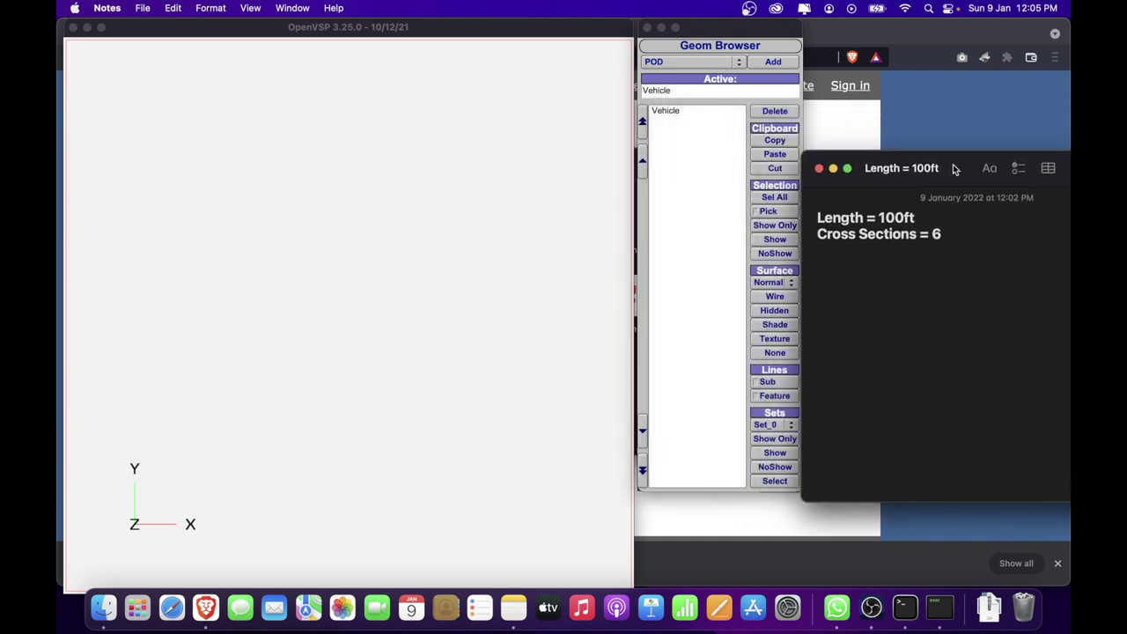
left_click_drag(993, 175, 453, 143)
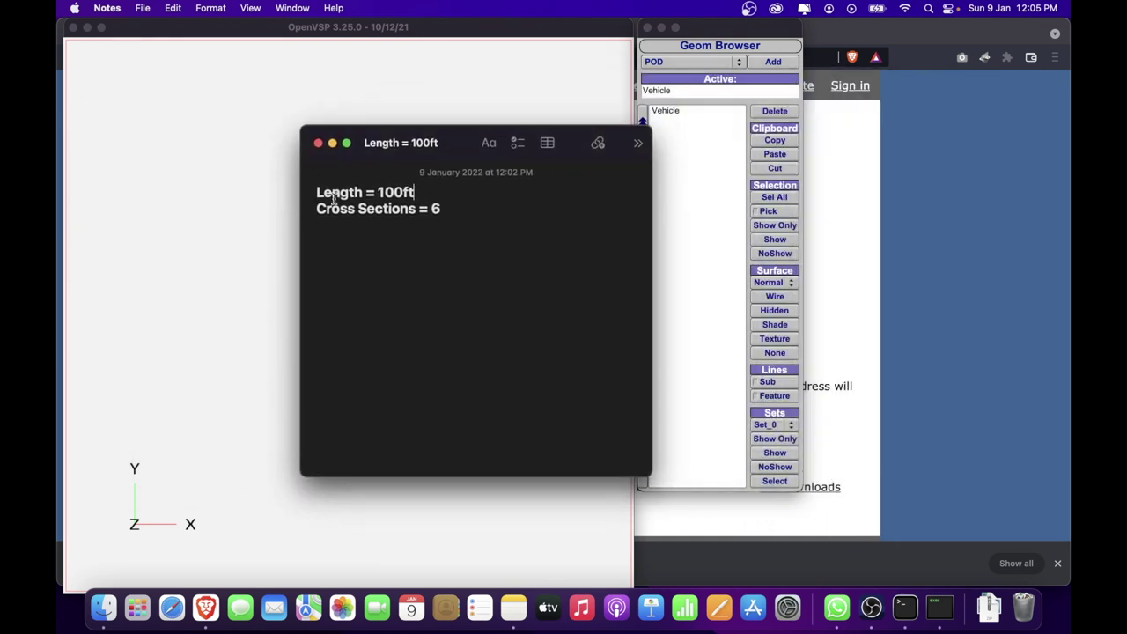
left_click_drag(453, 144, 1012, 183)
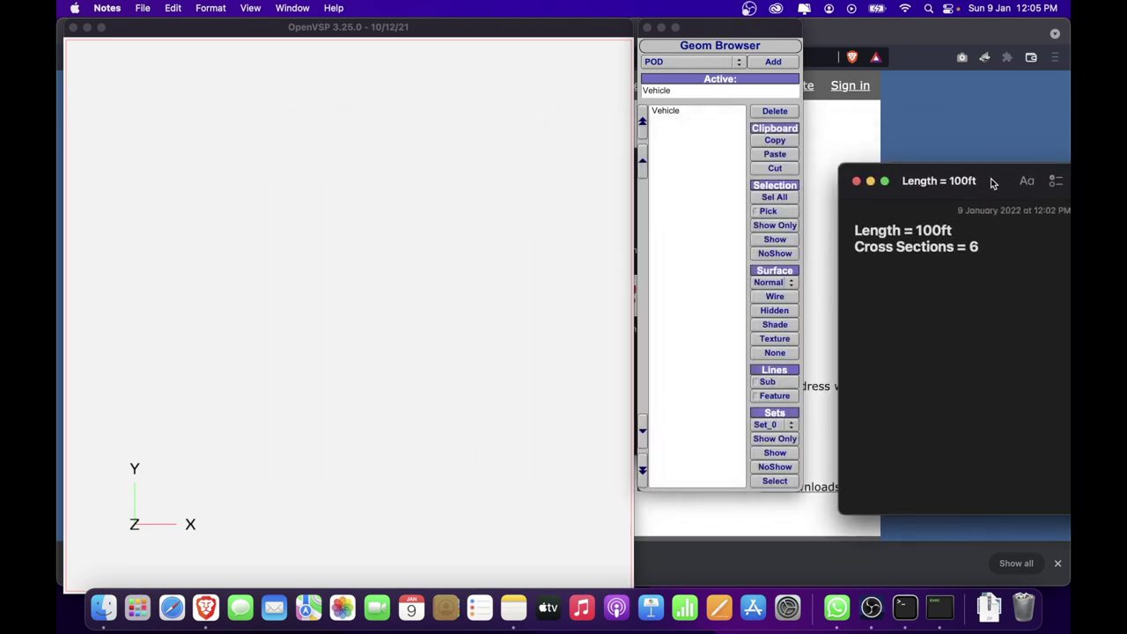
left_click(420, 154)
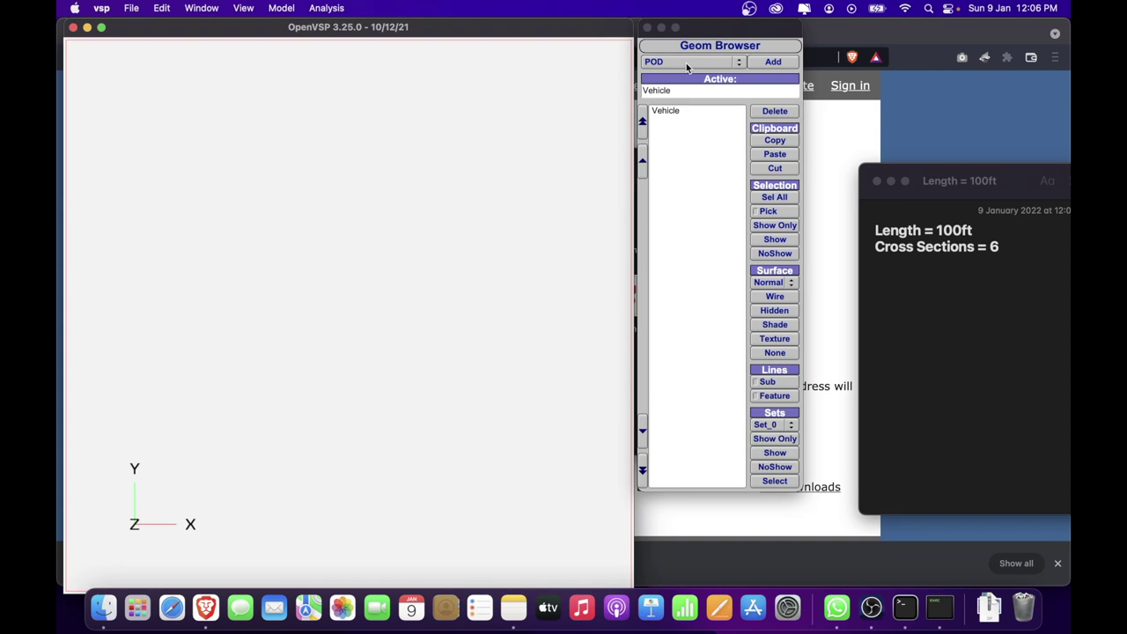
Add a FUSELAGE geometry, fit it on screen, and show its Design parameters
left_click(686, 63)
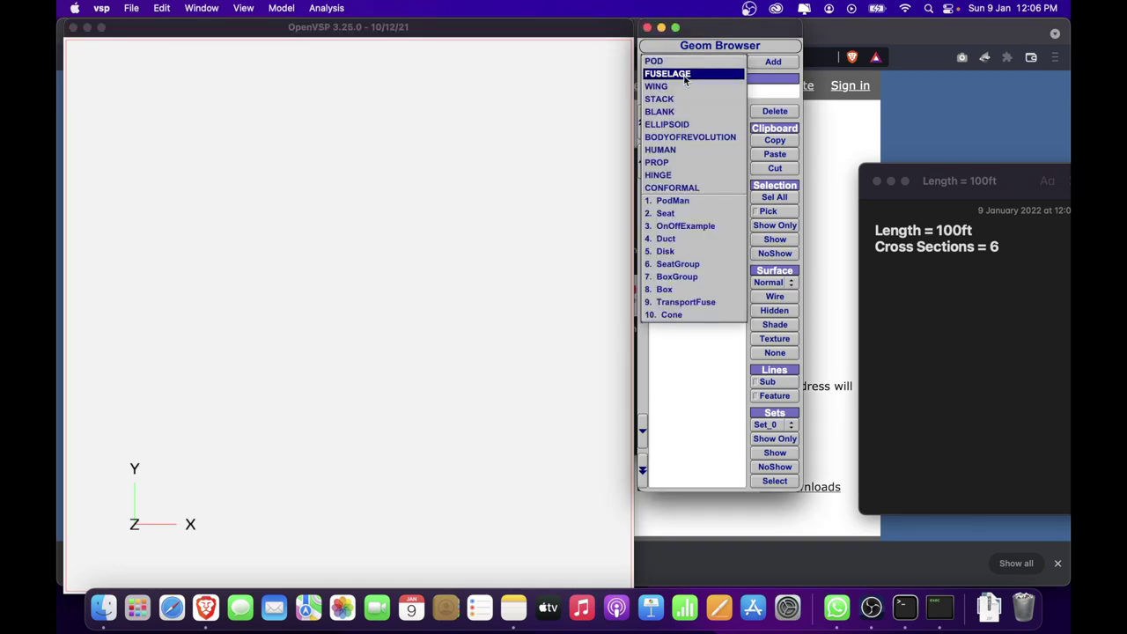
left_click(685, 75)
left_click(774, 64)
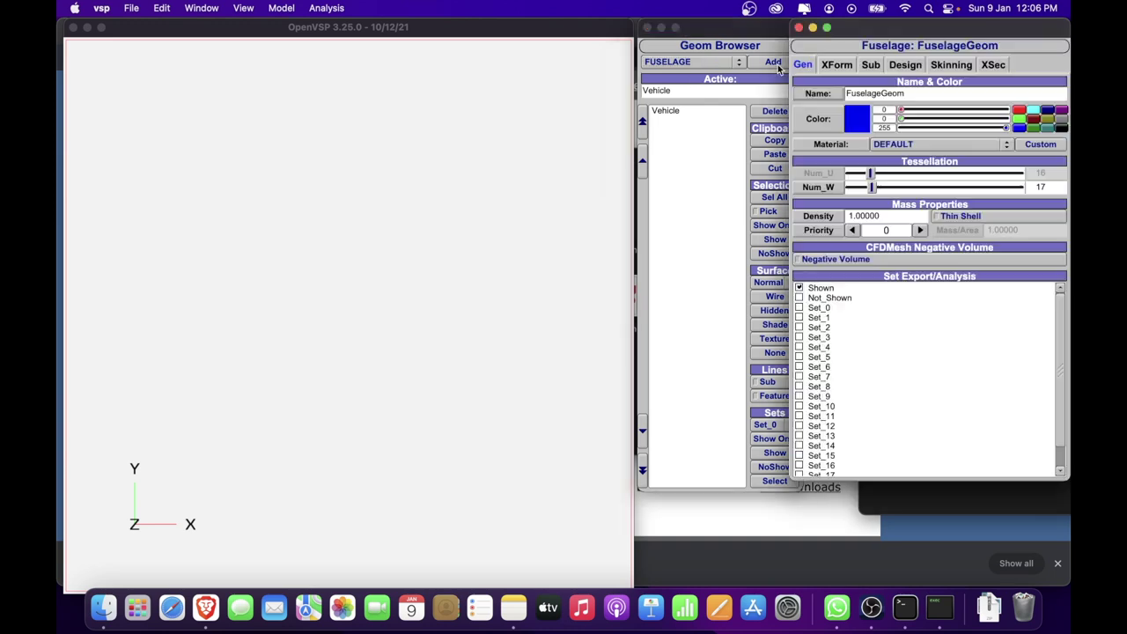
left_click(242, 8)
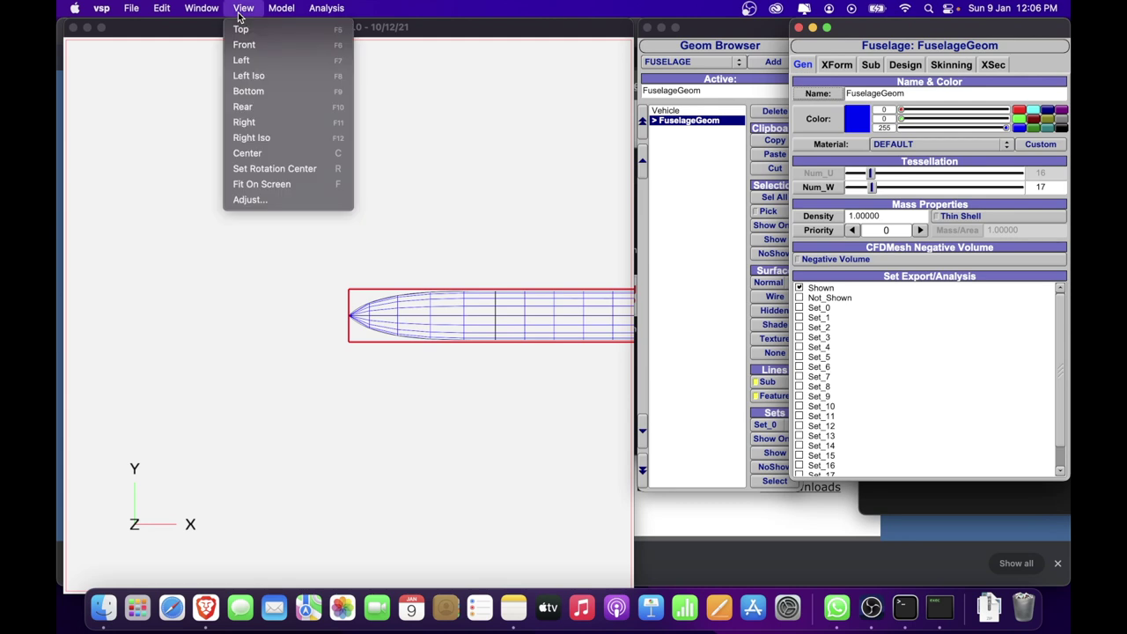
left_click(302, 185)
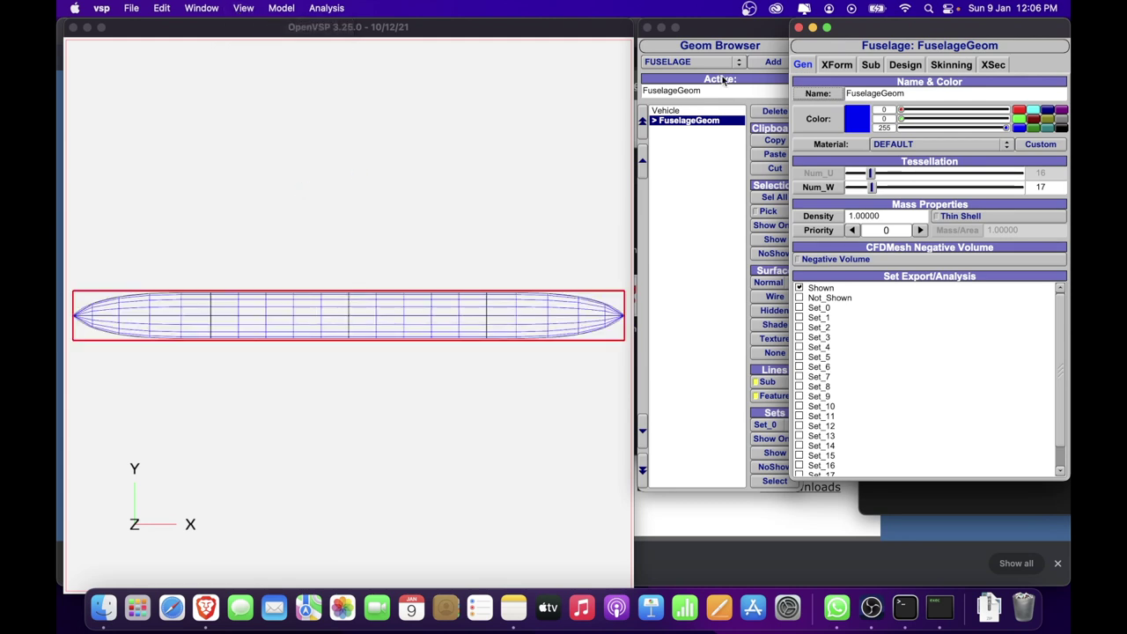
left_click(907, 65)
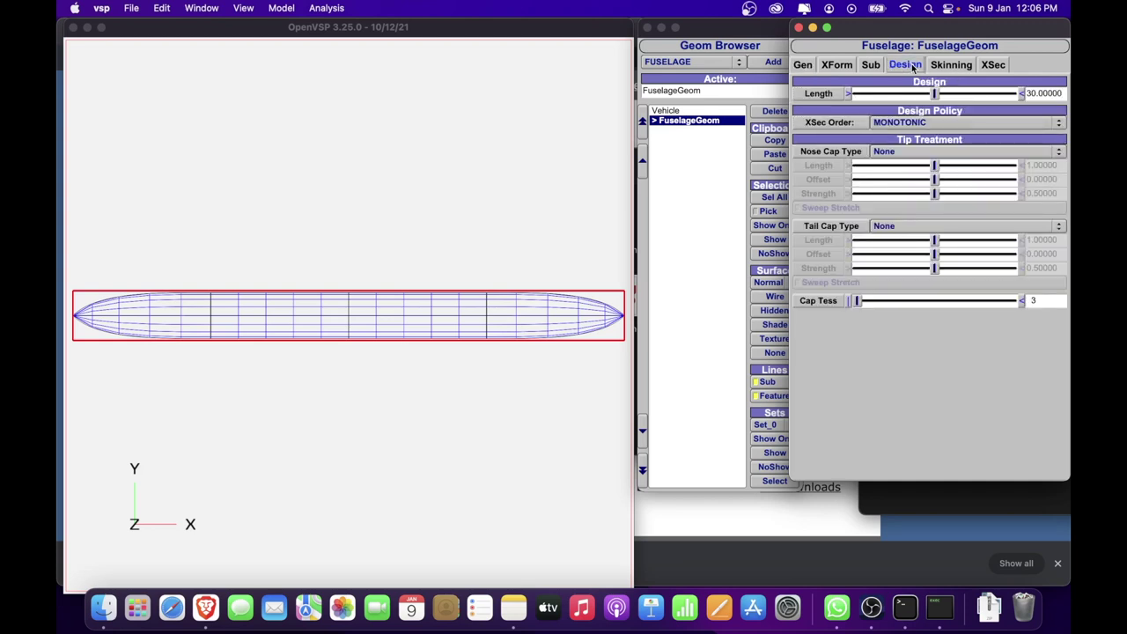
Set the fuselage Length to 100 and fit the lengthened body in the view
double_click(1048, 92)
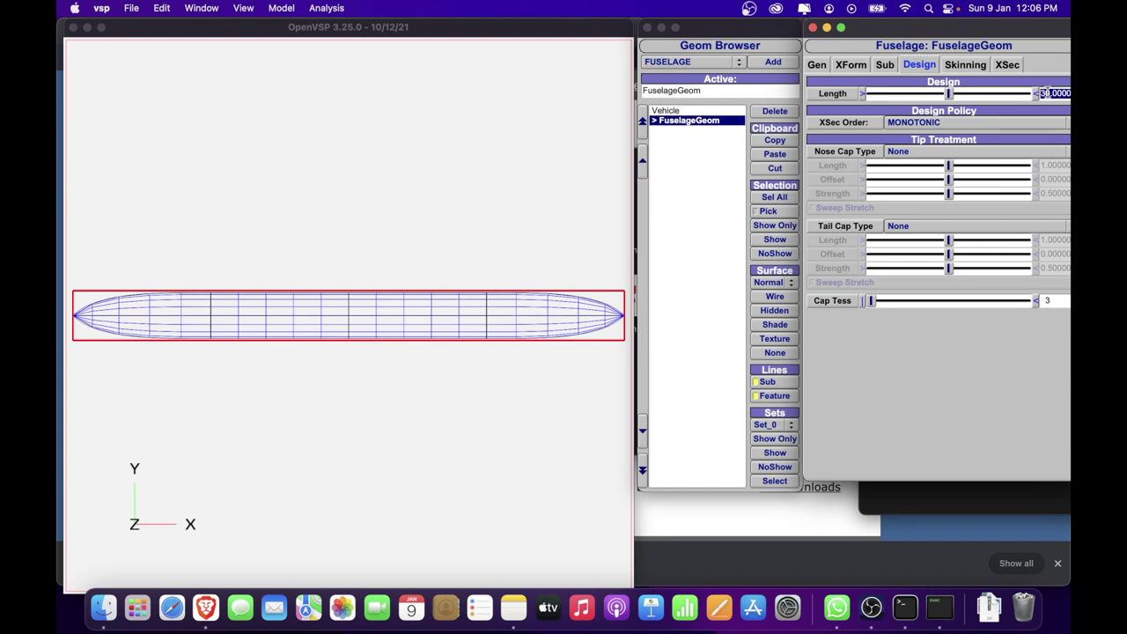
type("100")
key("Return")
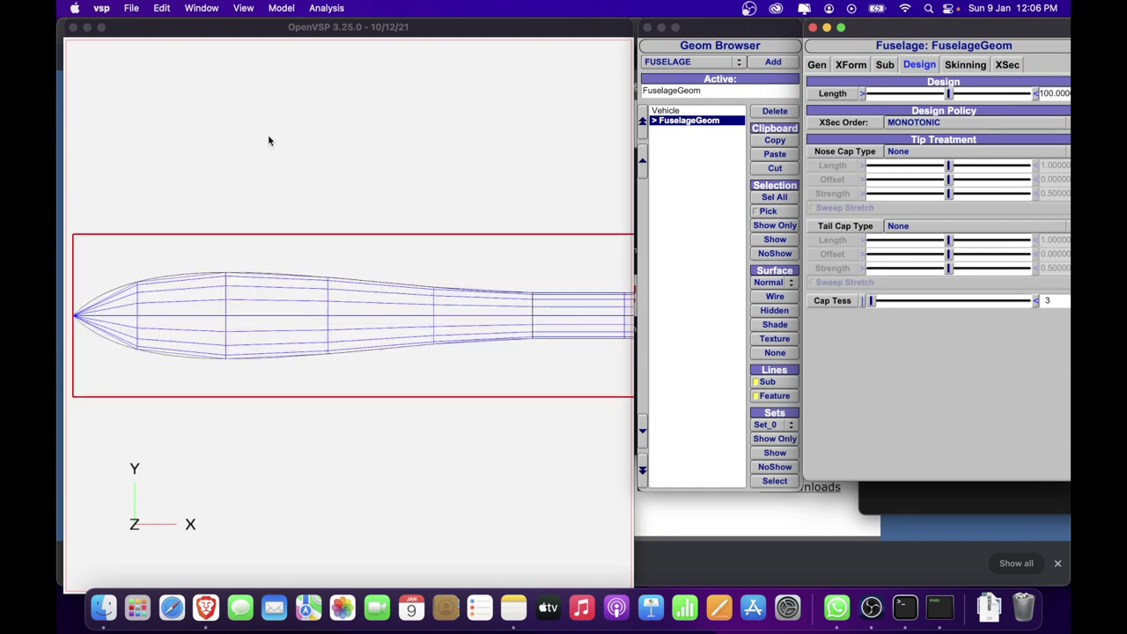
left_click(269, 141)
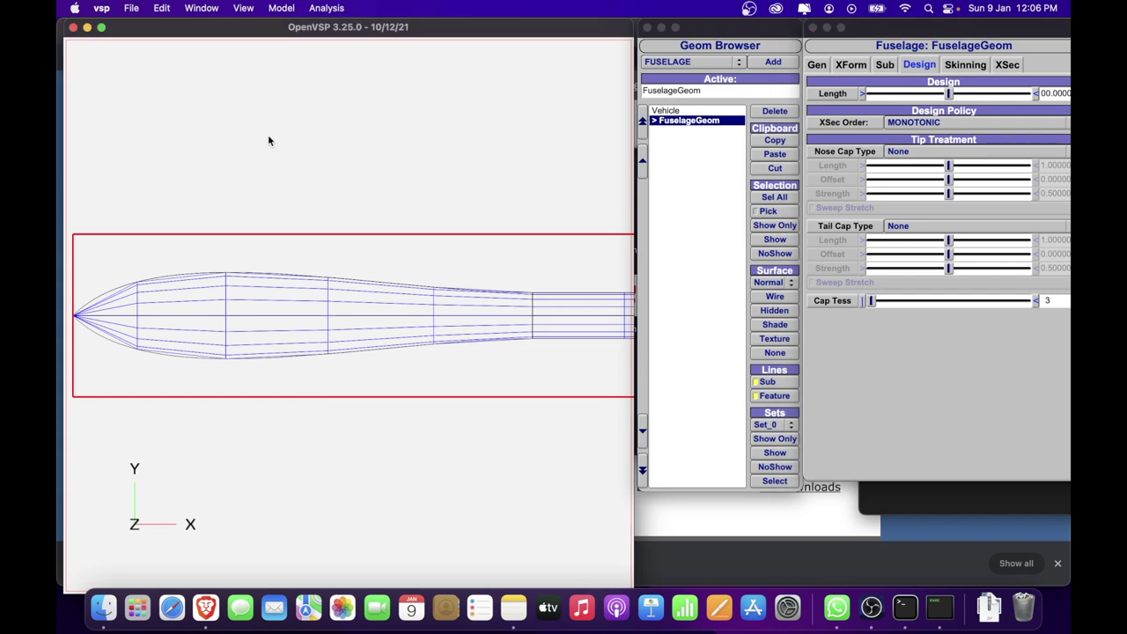
key("f")
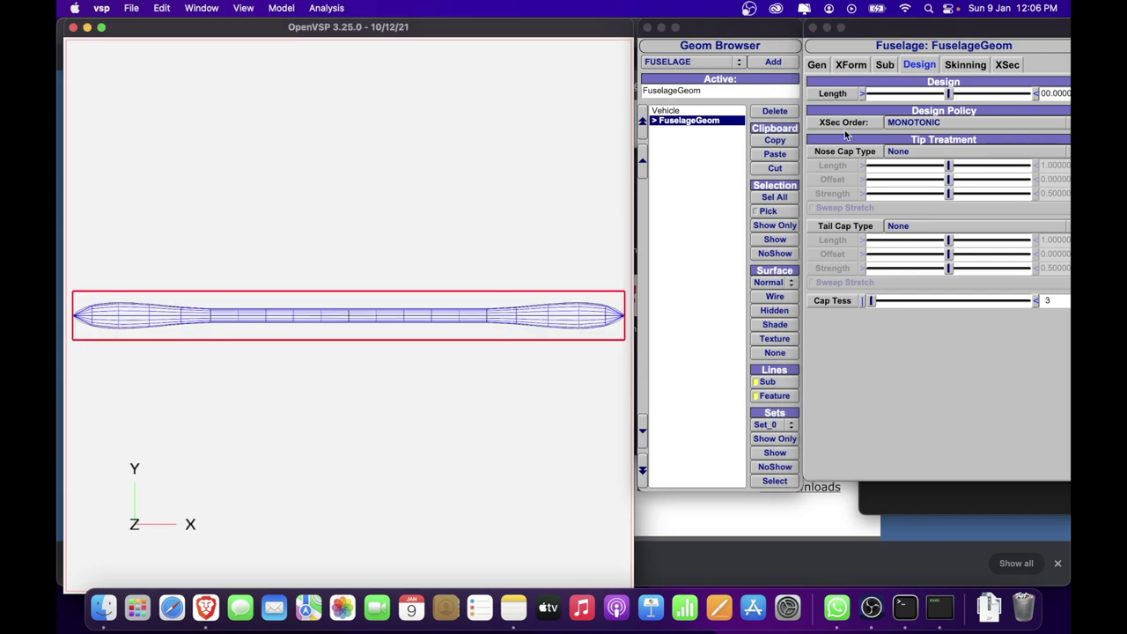
left_click_drag(1039, 34, 1003, 34)
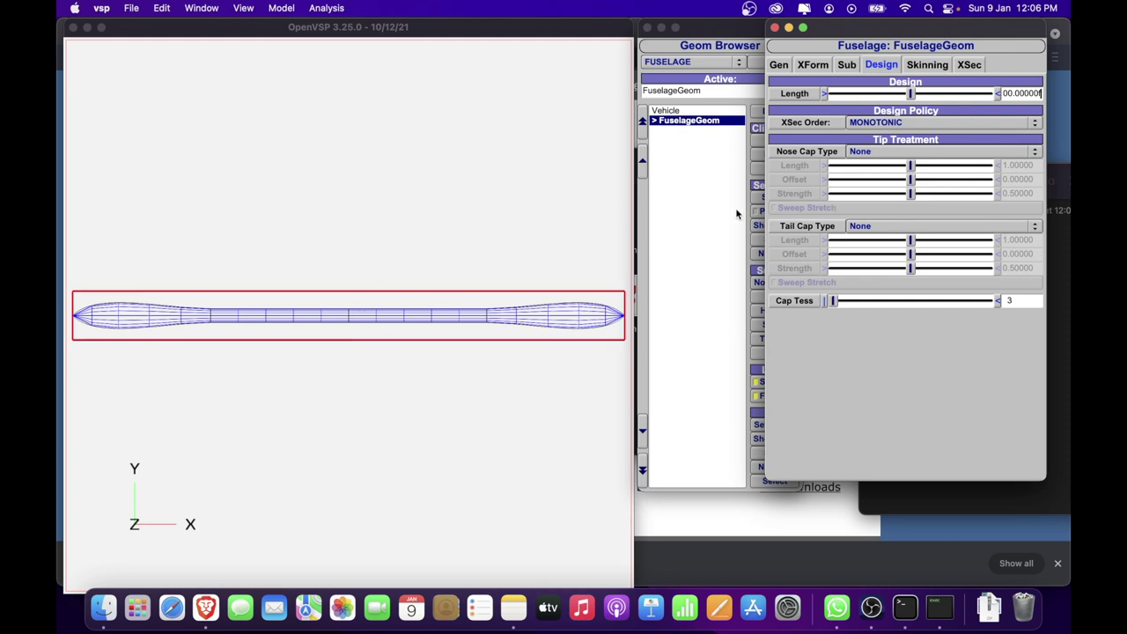
Insert two extra fuselage cross sections, at X 37.5 and 62.5, ending on section 1
left_click(969, 66)
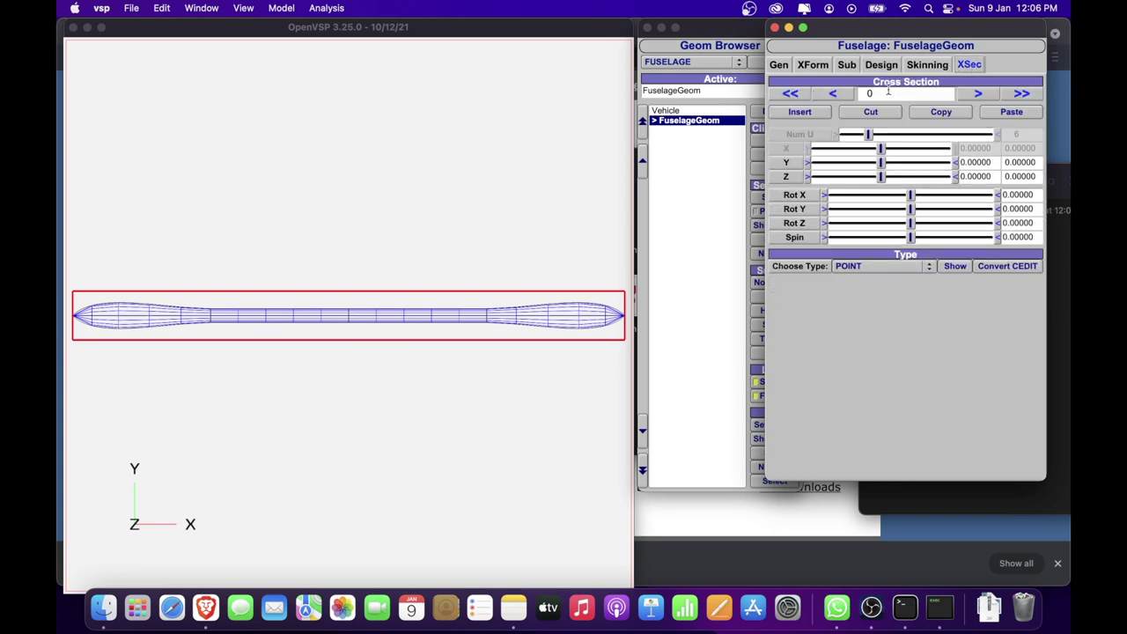
left_click(965, 95)
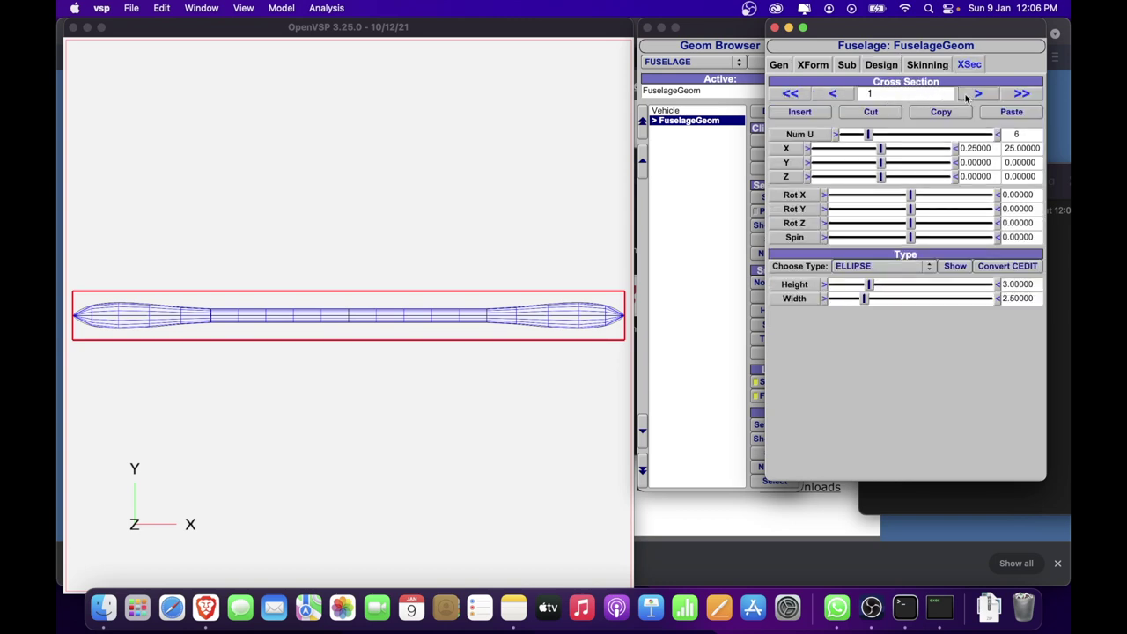
left_click(964, 92)
left_click(816, 111)
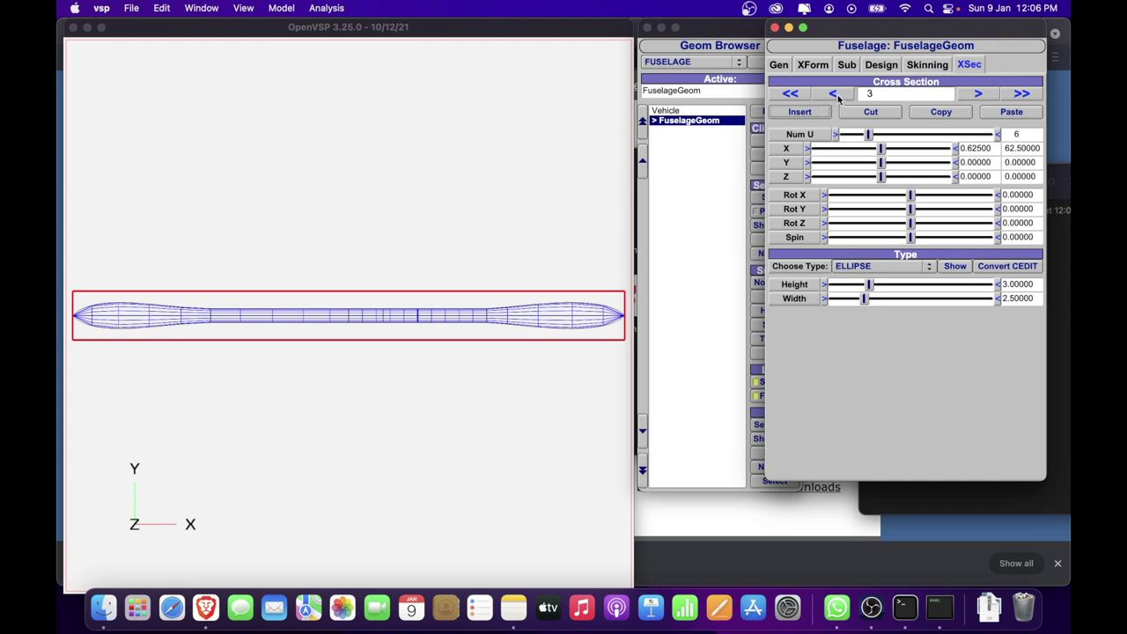
left_click(834, 93)
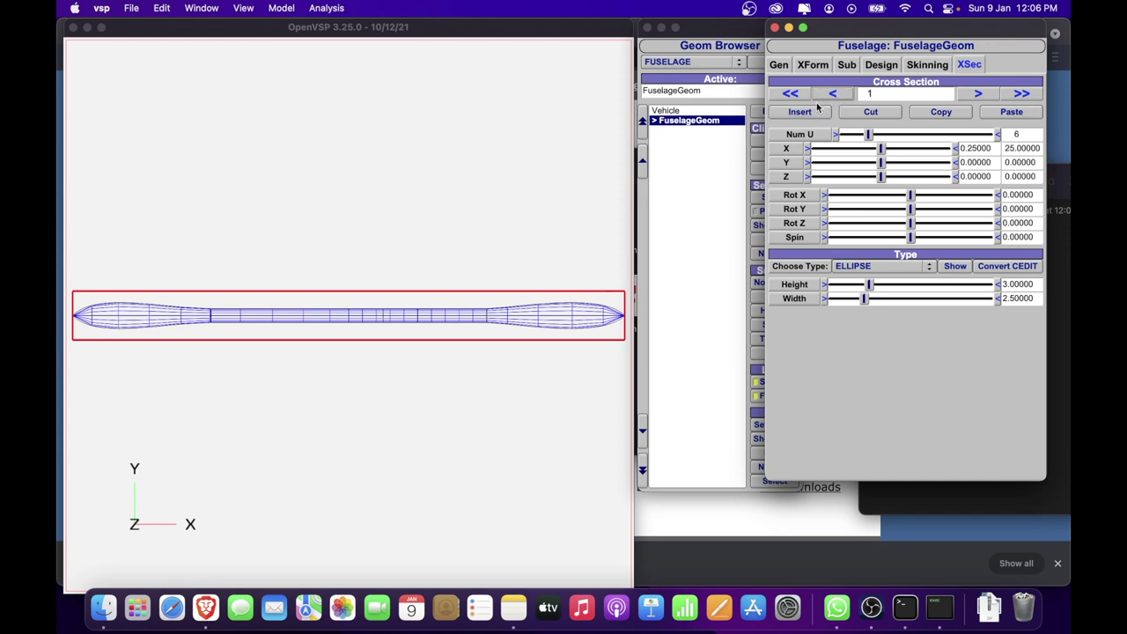
left_click(808, 113)
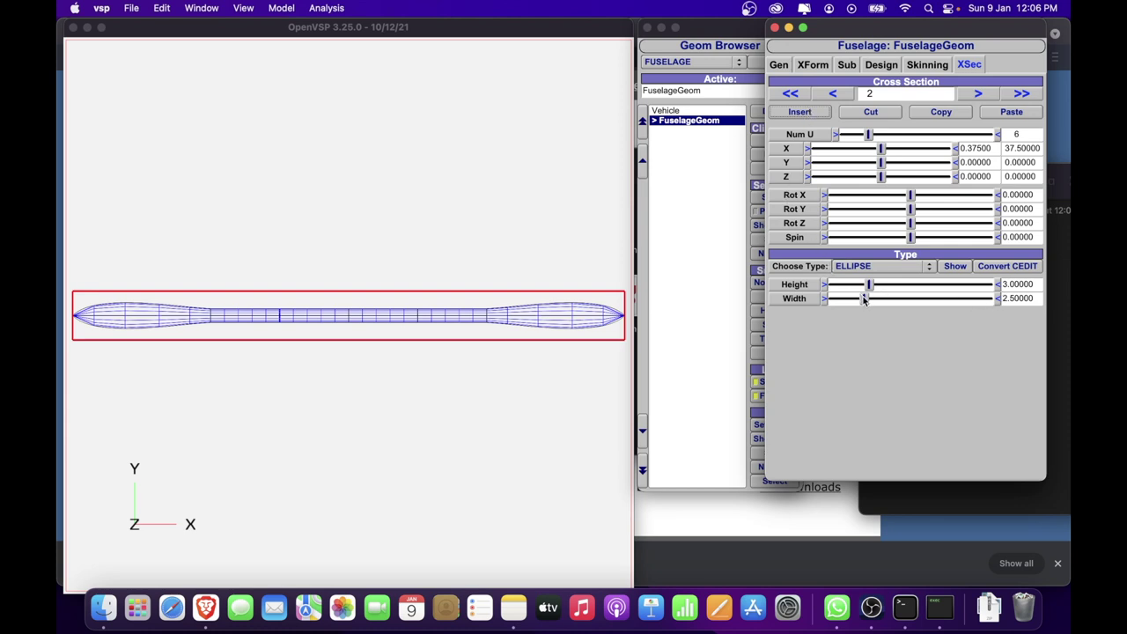
left_click(834, 94)
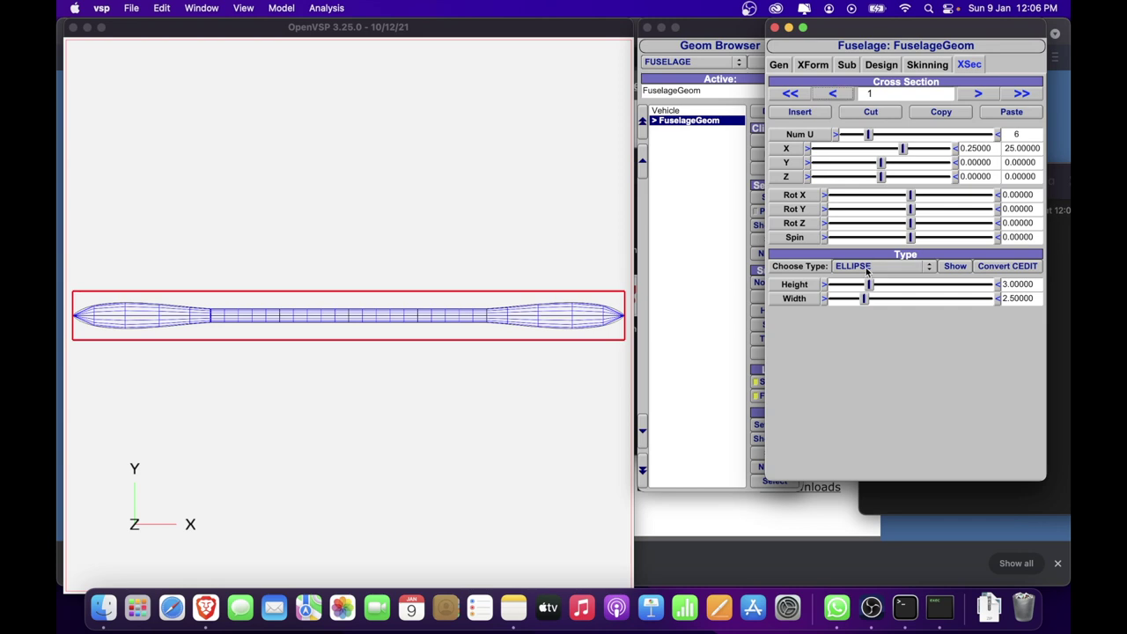
Make cross section 1 at X 25 an ellipse with width 6 and height 6
left_click_drag(864, 298, 888, 304)
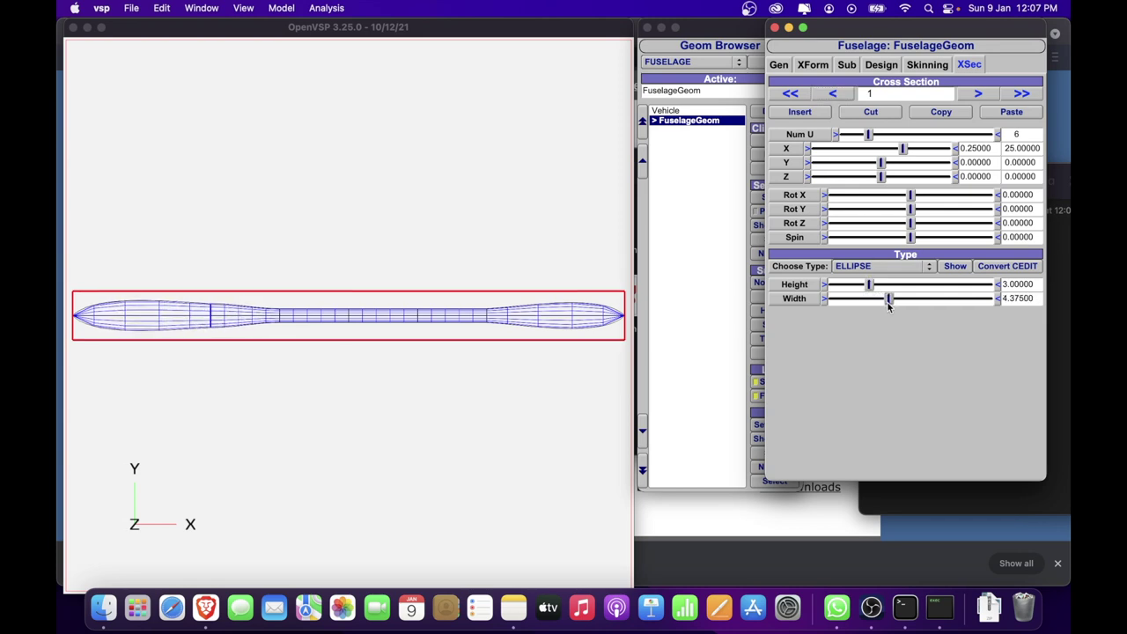
left_click_drag(888, 304, 907, 308)
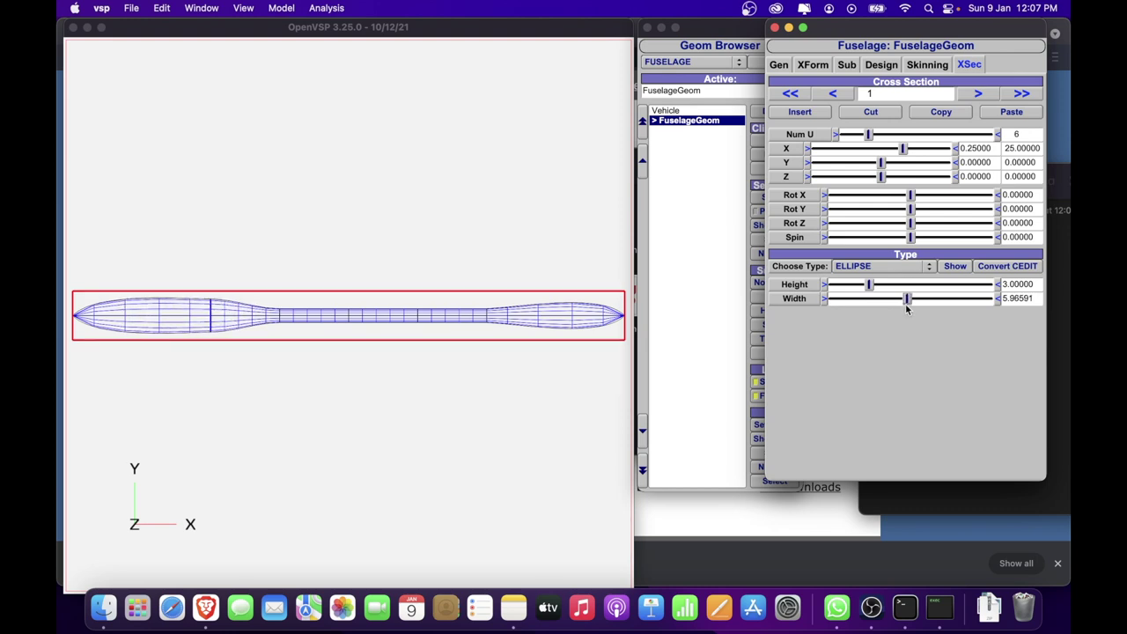
left_click_drag(907, 309, 911, 303)
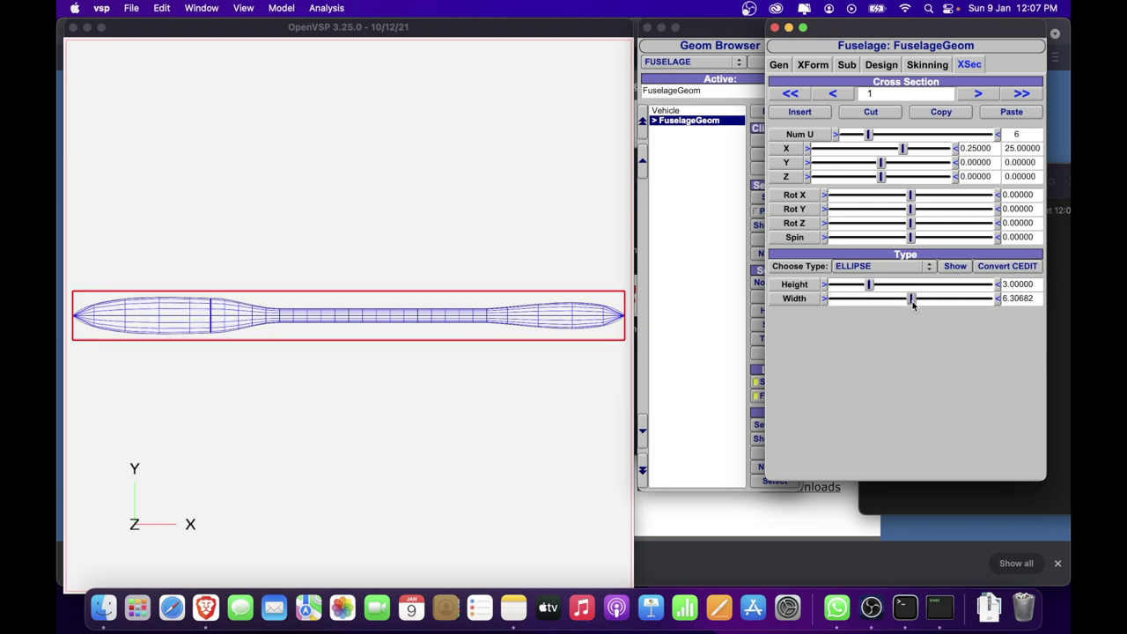
double_click(1009, 294)
type("6")
key("Return")
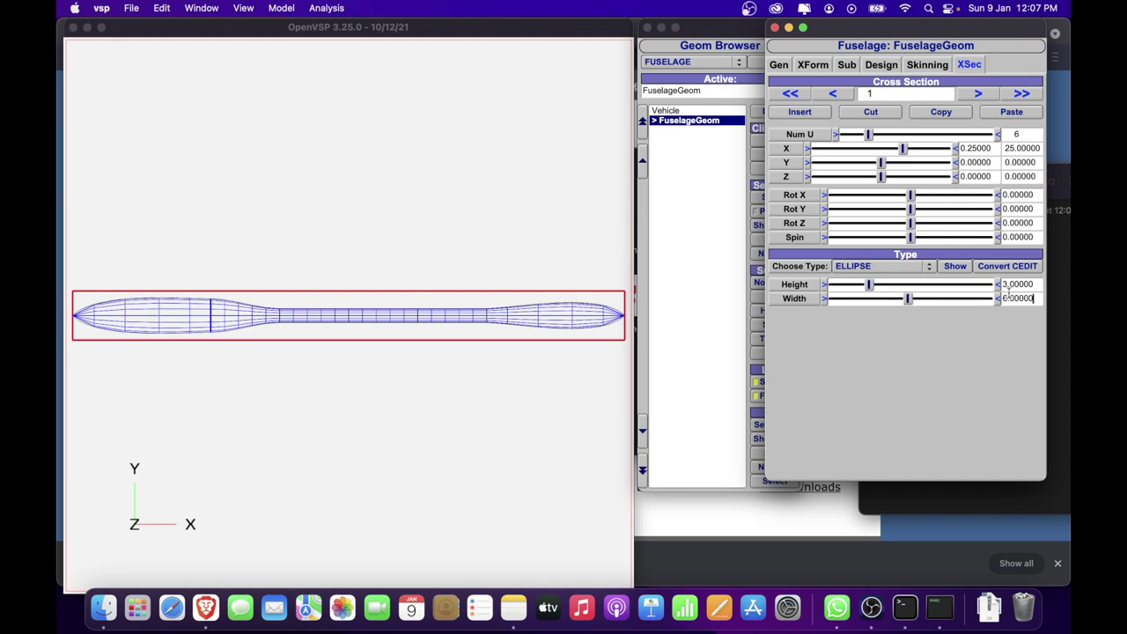
double_click(1006, 284)
type("6")
key("Return")
Set cross section 2 to width 6 and height 6
left_click(979, 94)
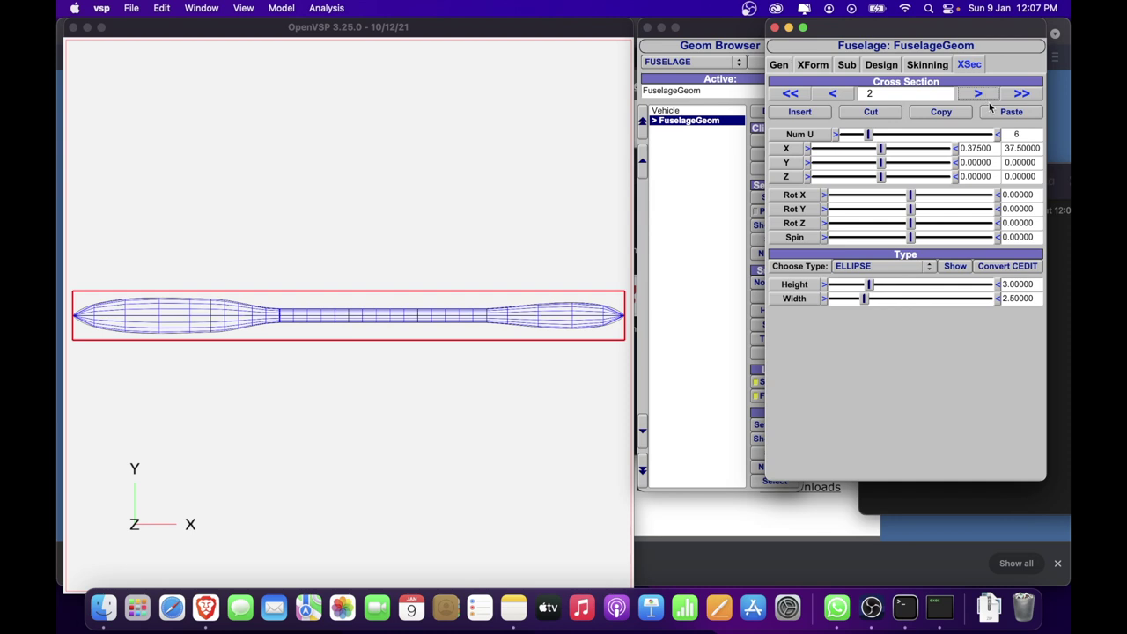
double_click(1014, 298)
type("6")
key("Return")
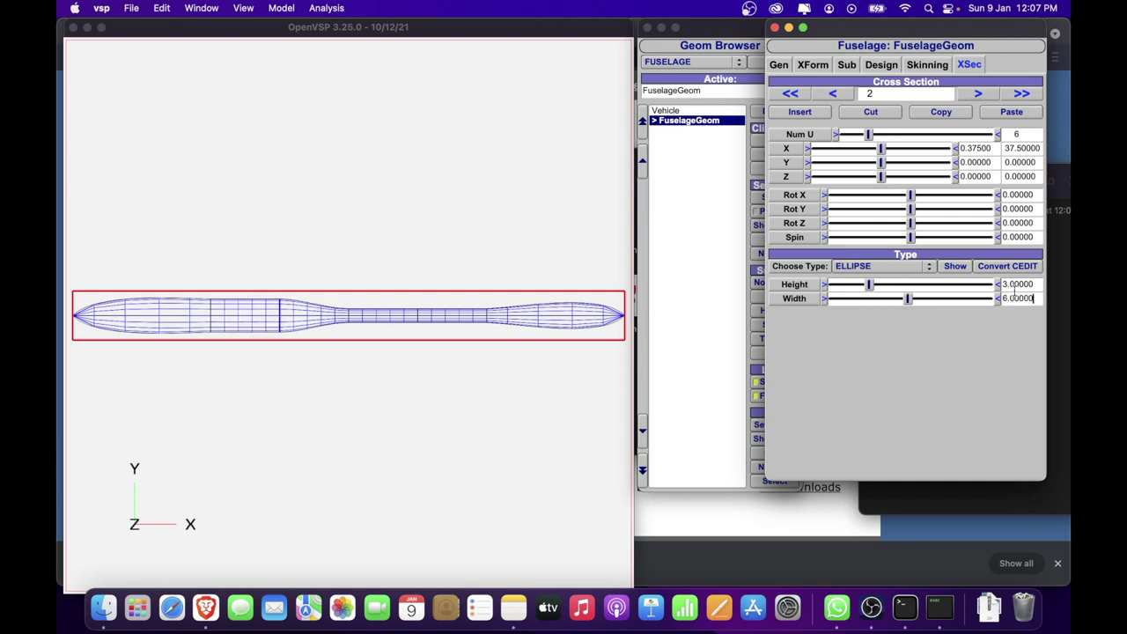
double_click(1014, 284)
type("6")
key("Return")
Set cross section 3 to width 6 and height 6
left_click(959, 97)
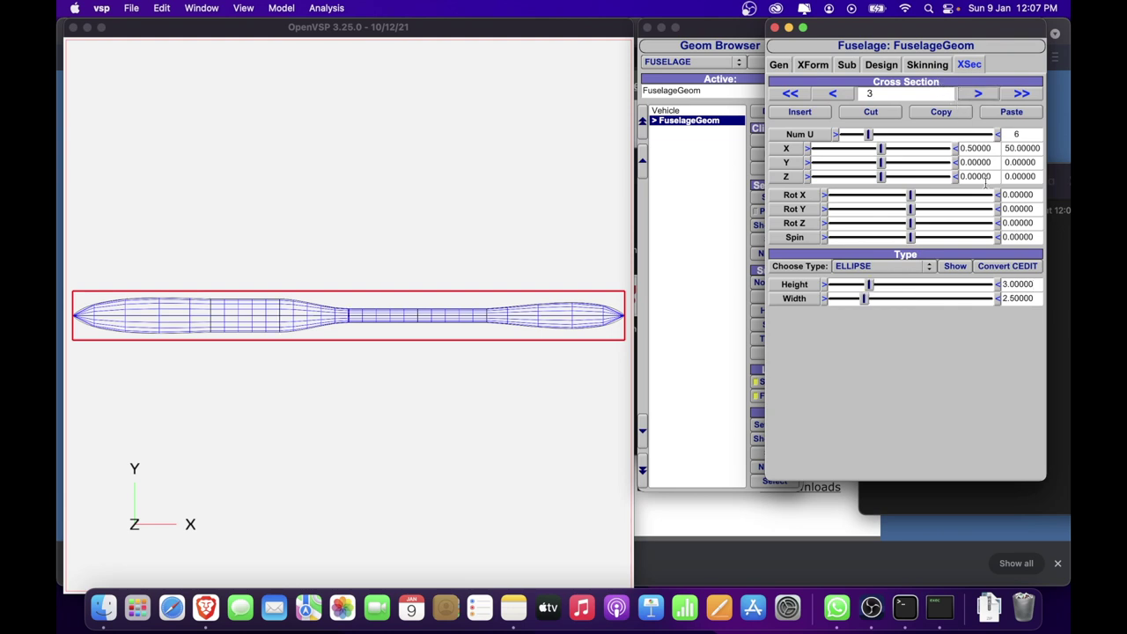
double_click(1014, 299)
type("6")
key("Return")
double_click(1015, 284)
type("6")
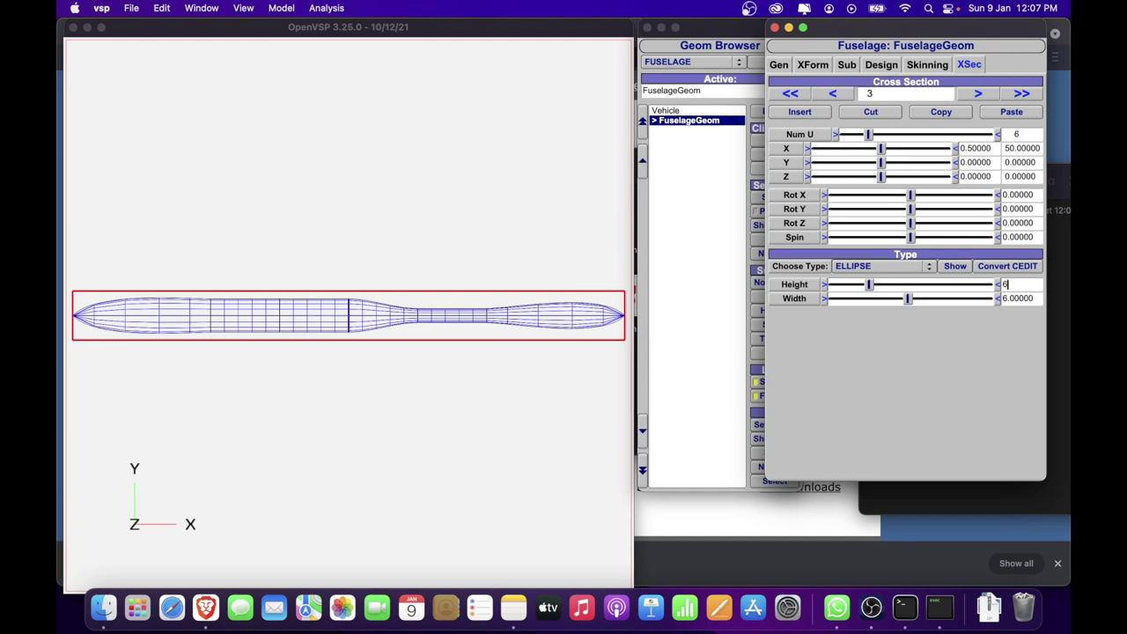
key("Return")
Set cross section 4 to width 6 and height 6
left_click(972, 94)
double_click(1013, 298)
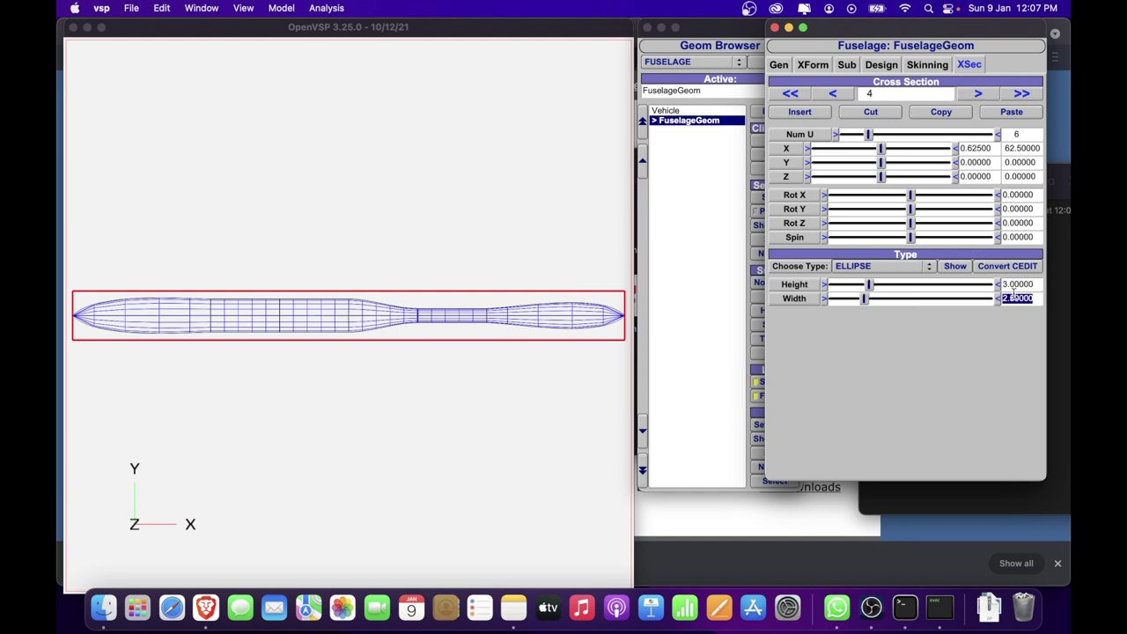
type("6")
key("Return")
double_click(1015, 284)
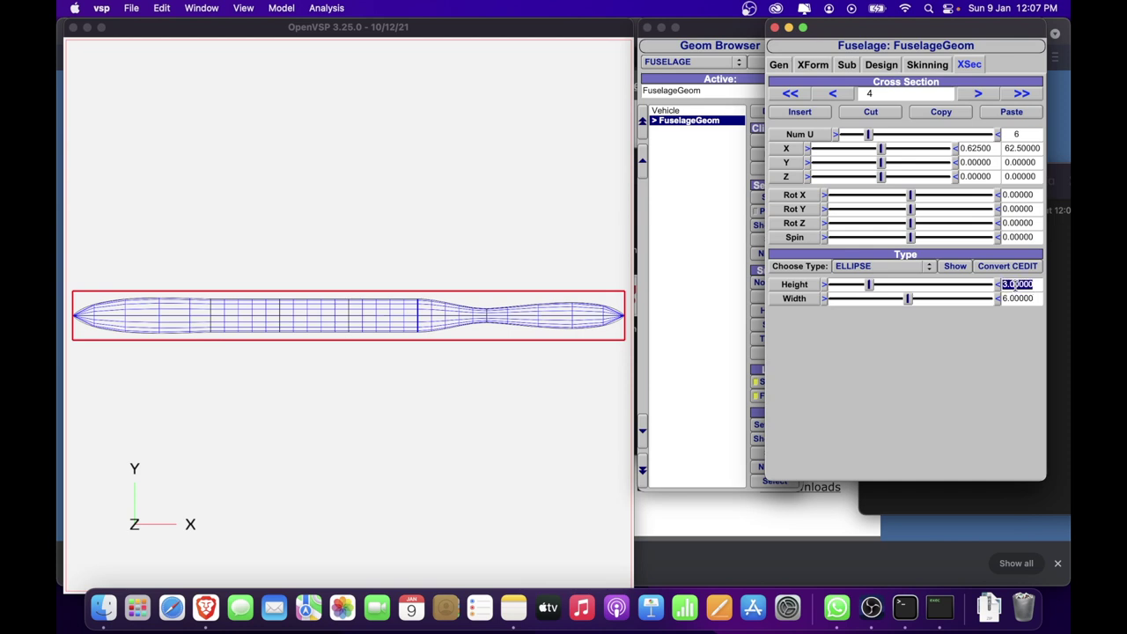
type("6")
key("Return")
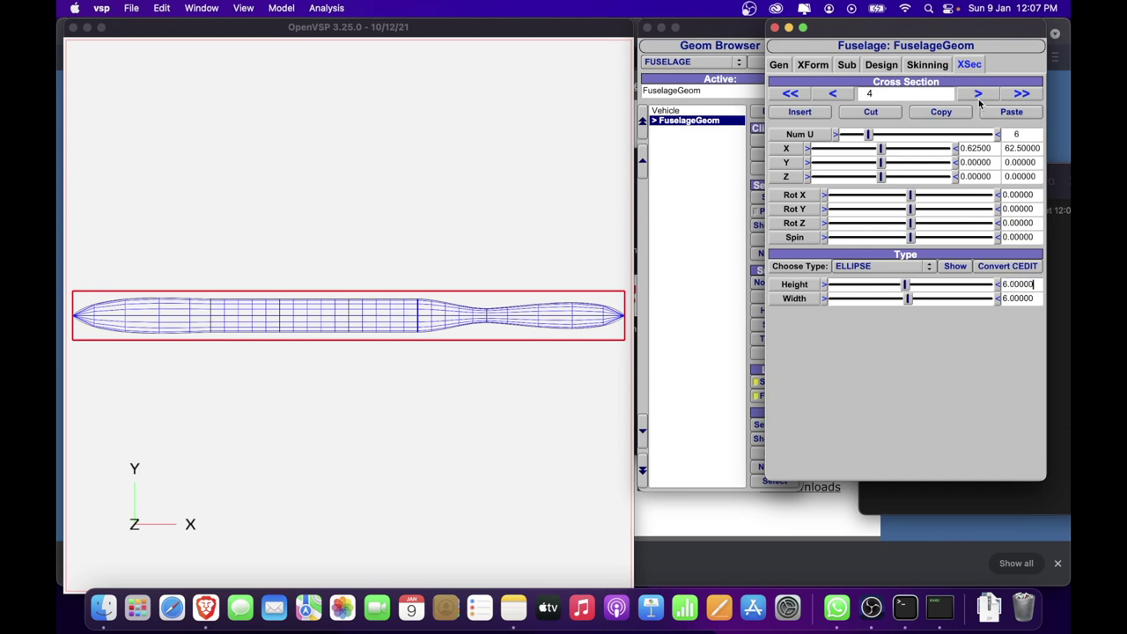
Set cross section 5 at X 75 to width 6 and height 6
left_click(978, 95)
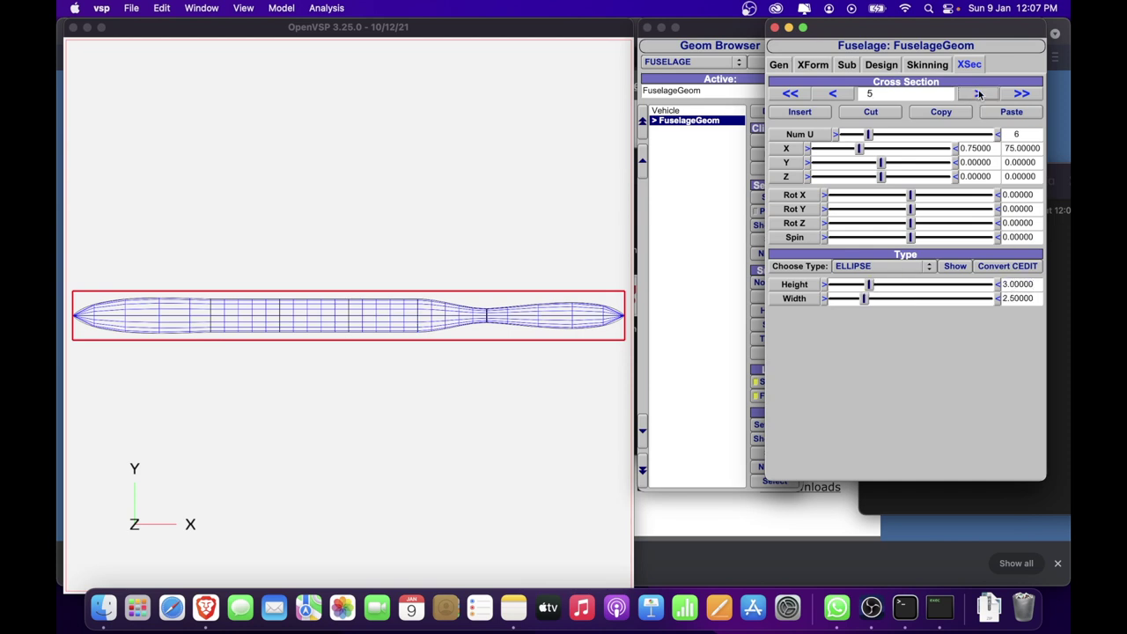
double_click(1021, 299)
type("6")
key("Return")
double_click(1017, 284)
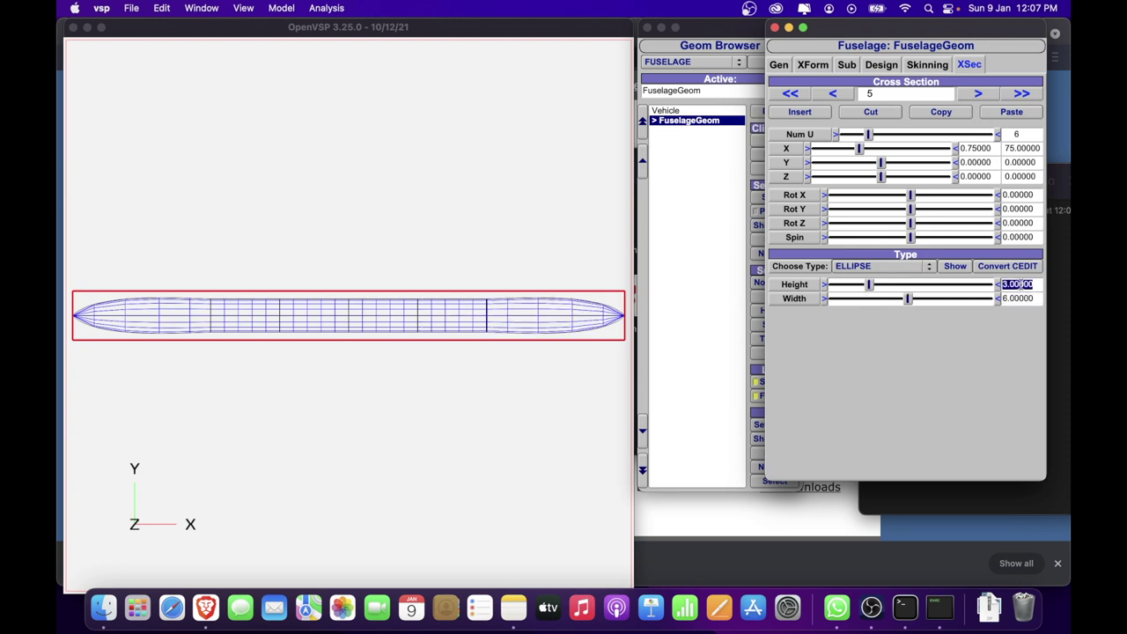
type("6")
key("Return")
Orbit the fuselage, then view it from top, left and front, ending on an angled iso view
left_click(486, 436)
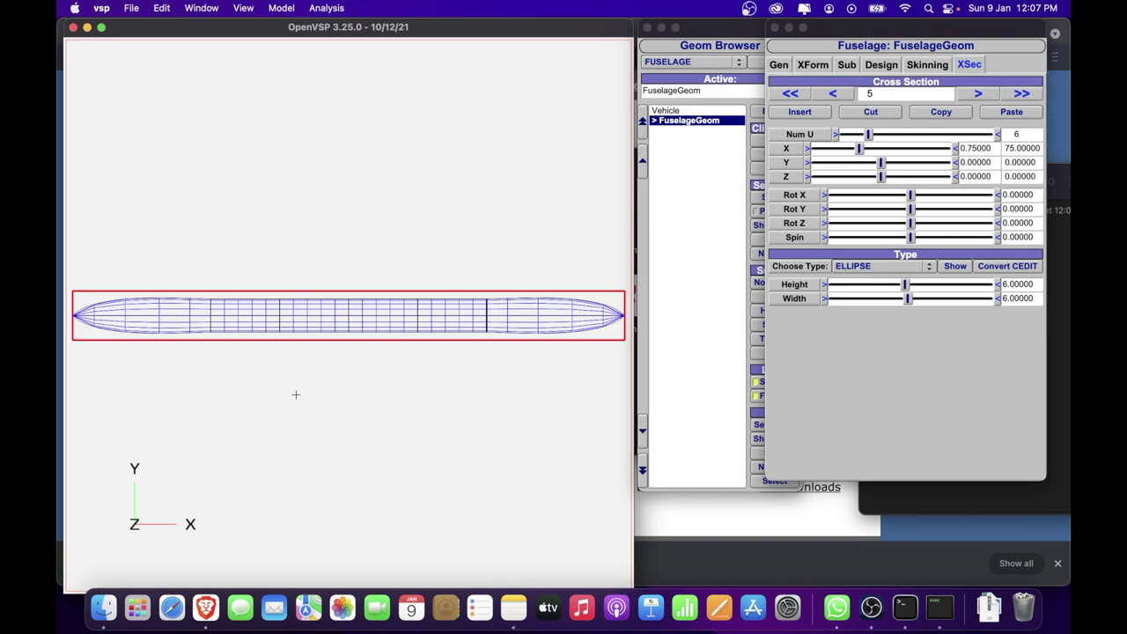
mouse_move(266, 391)
left_mouse_down()
mouse_move(367, 395)
mouse_move(496, 303)
mouse_move(589, 281)
mouse_move(607, 352)
mouse_move(615, 323)
mouse_move(604, 320)
left_mouse_up()
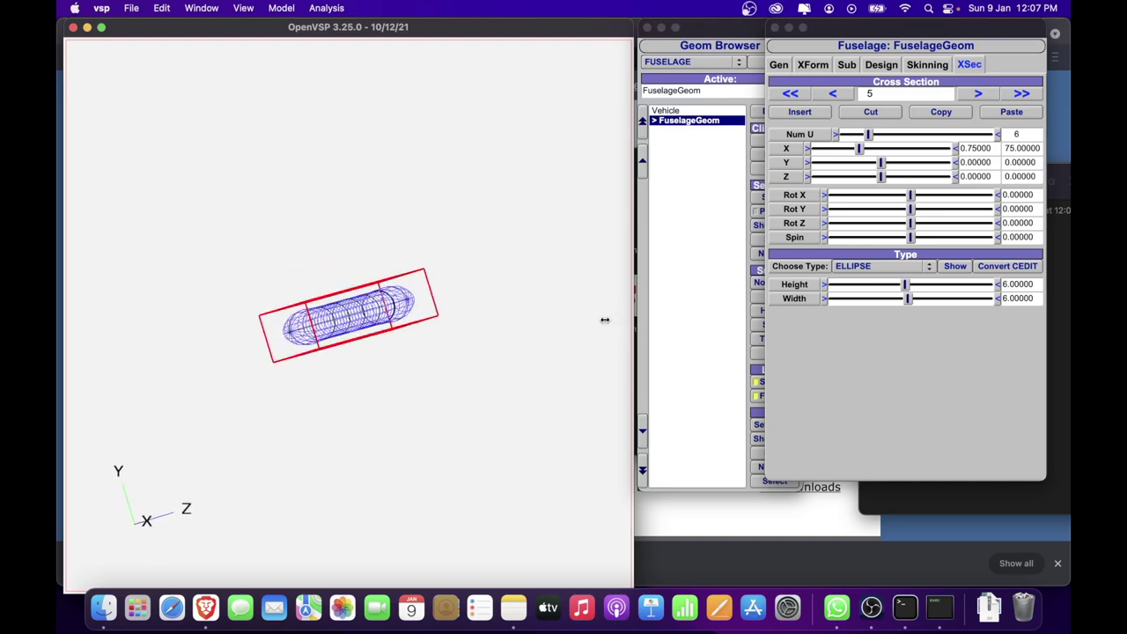
left_click(244, 8)
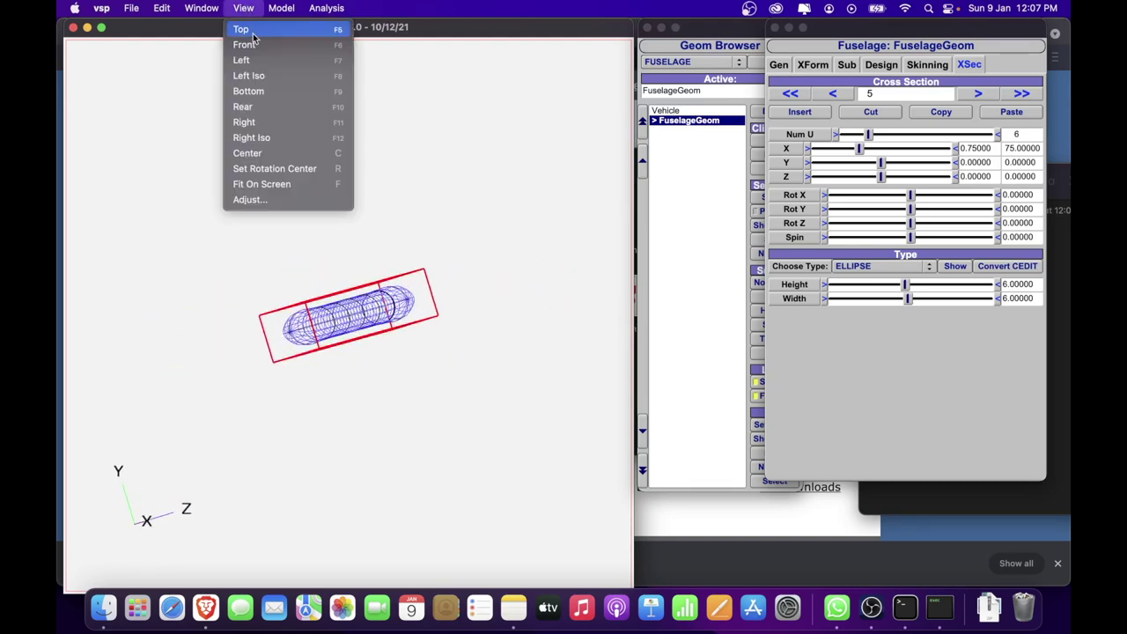
left_click(241, 29)
left_click(244, 8)
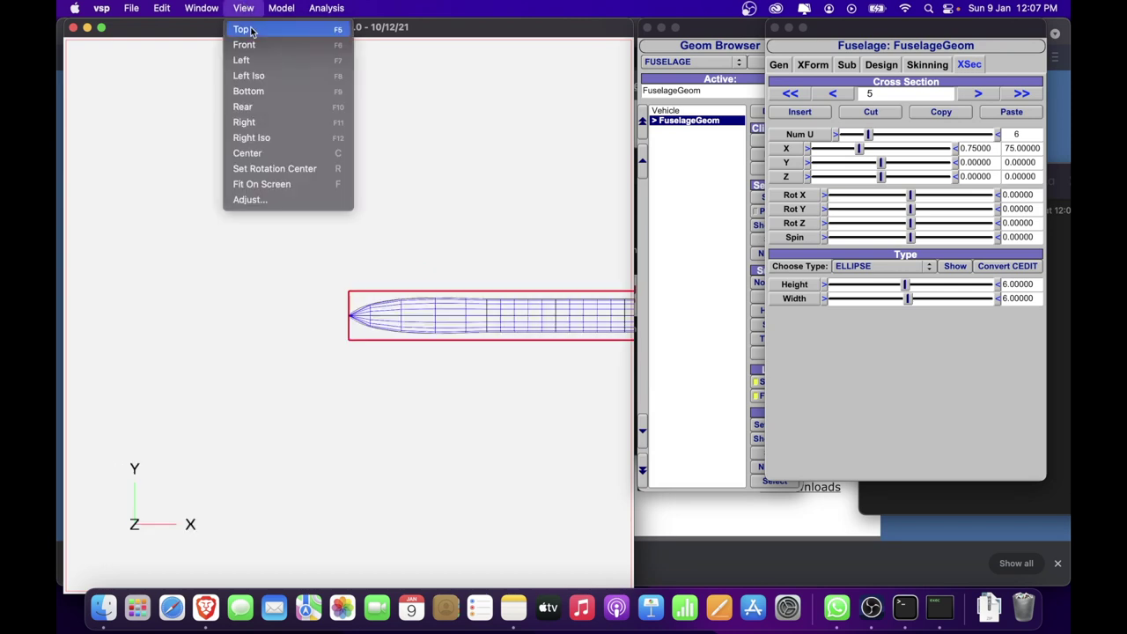
left_click(246, 59)
left_click(245, 9)
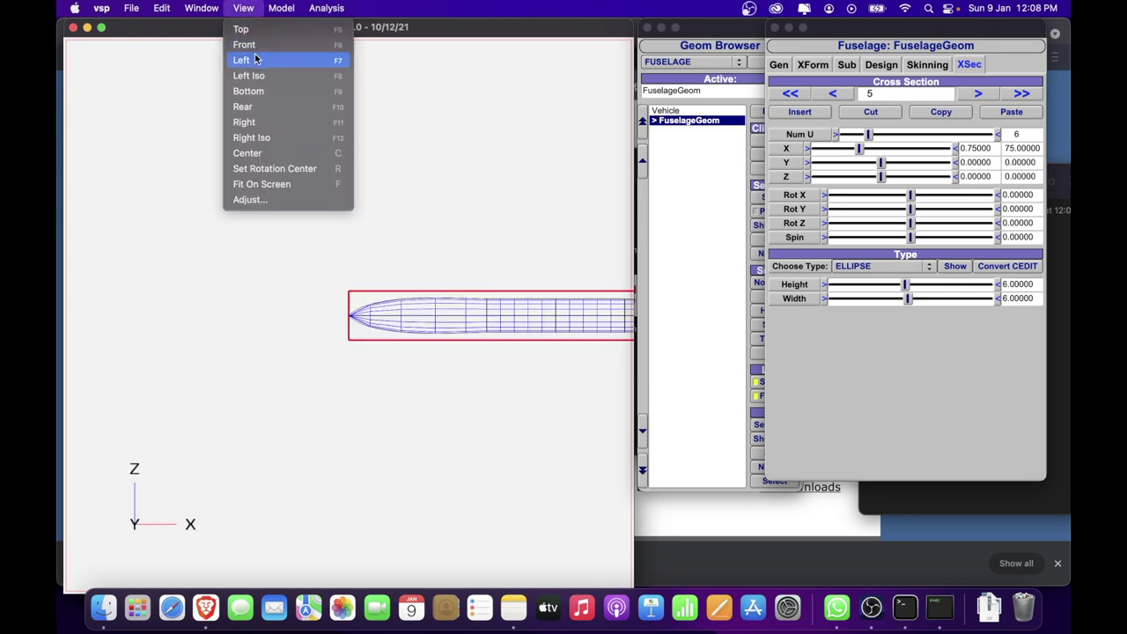
left_click(253, 44)
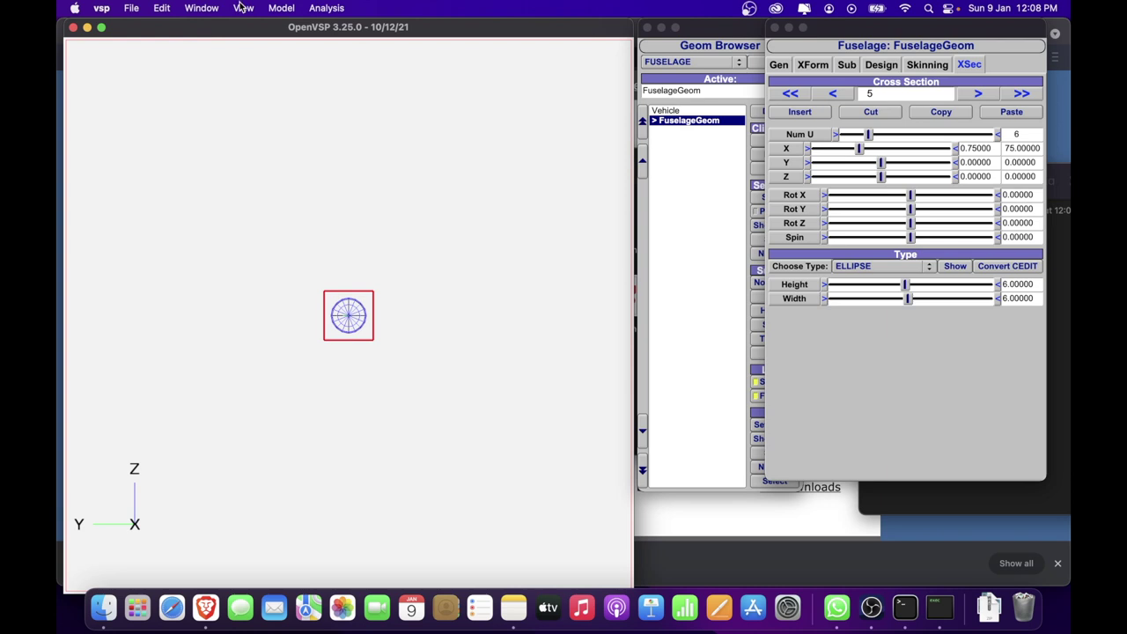
left_click(244, 8)
left_click(261, 75)
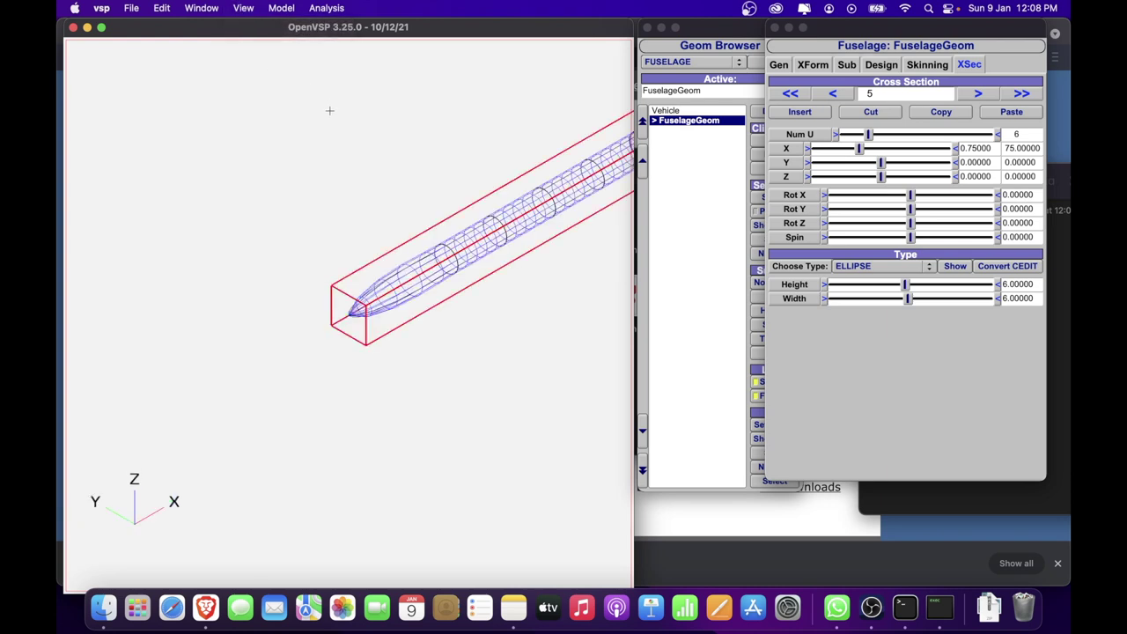
Fit the 100 ft cigar fuselage on screen and orbit to a level side-on view
key("F9")
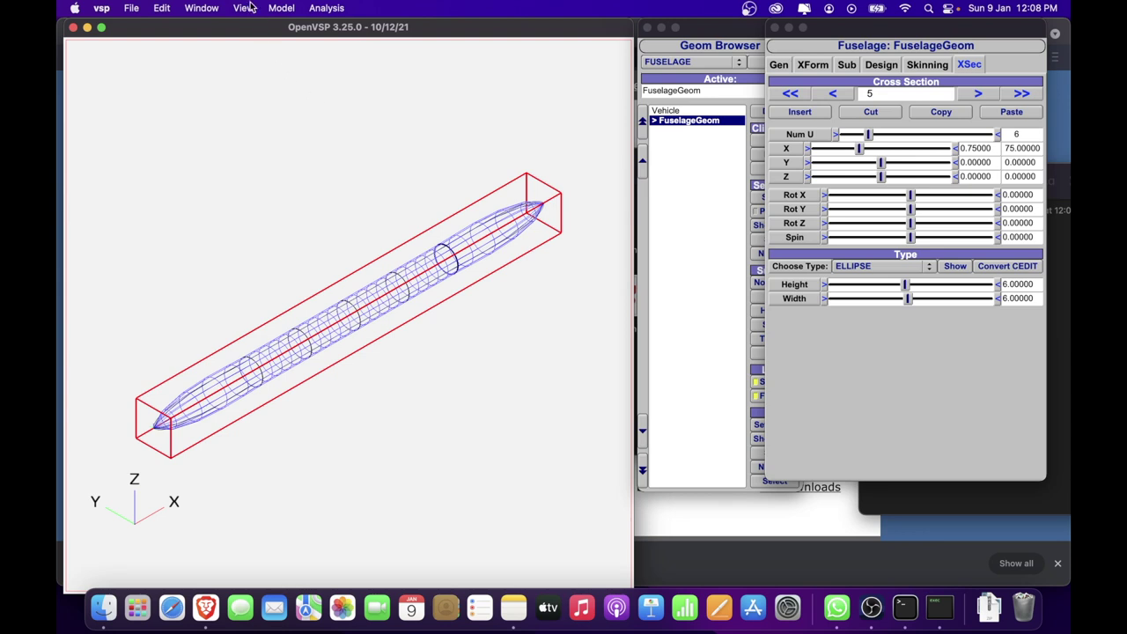
left_click(249, 8)
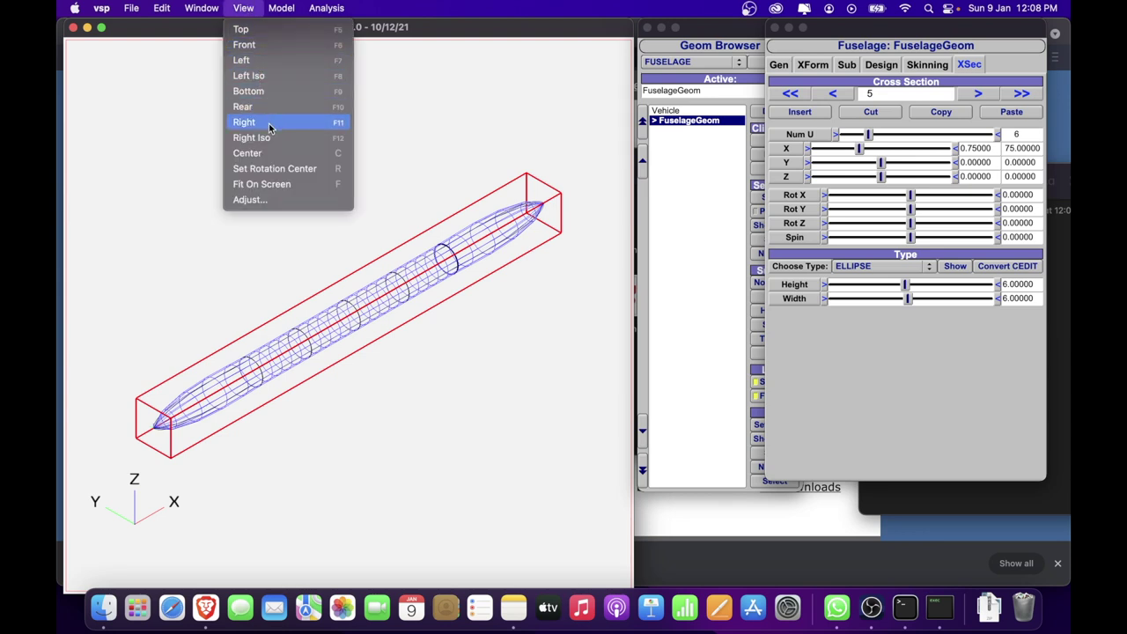
left_click(203, 229)
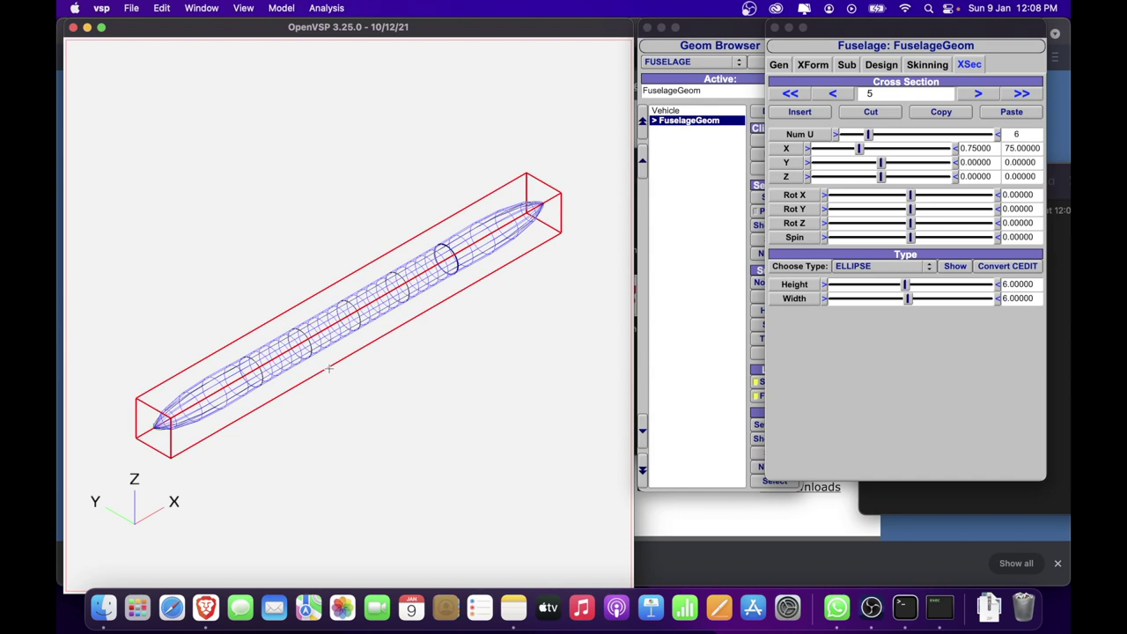
mouse_move(398, 423)
left_mouse_down()
mouse_move(309, 266)
mouse_move(311, 223)
mouse_move(252, 452)
mouse_move(485, 484)
mouse_move(586, 300)
mouse_move(297, 314)
mouse_move(232, 201)
left_mouse_up()
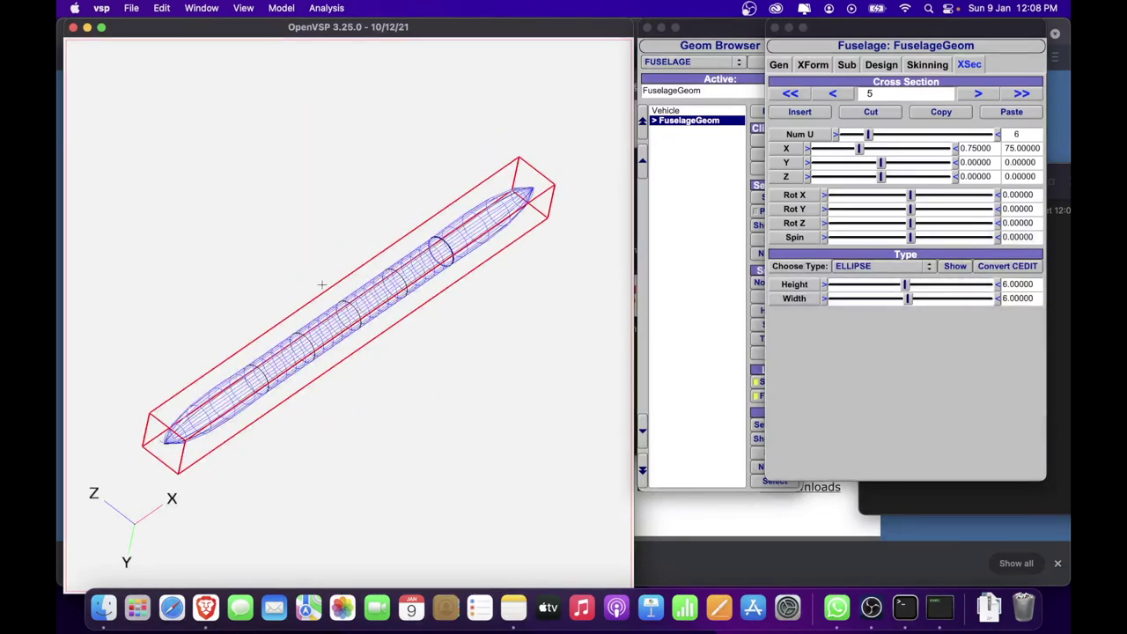
left_click_drag(411, 456, 275, 260)
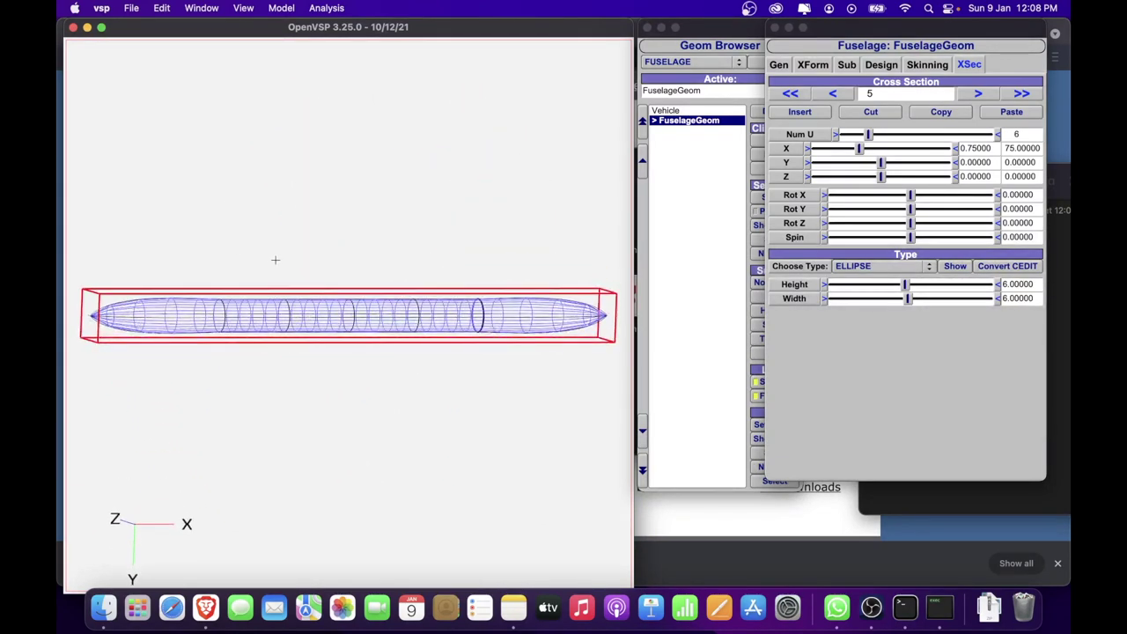